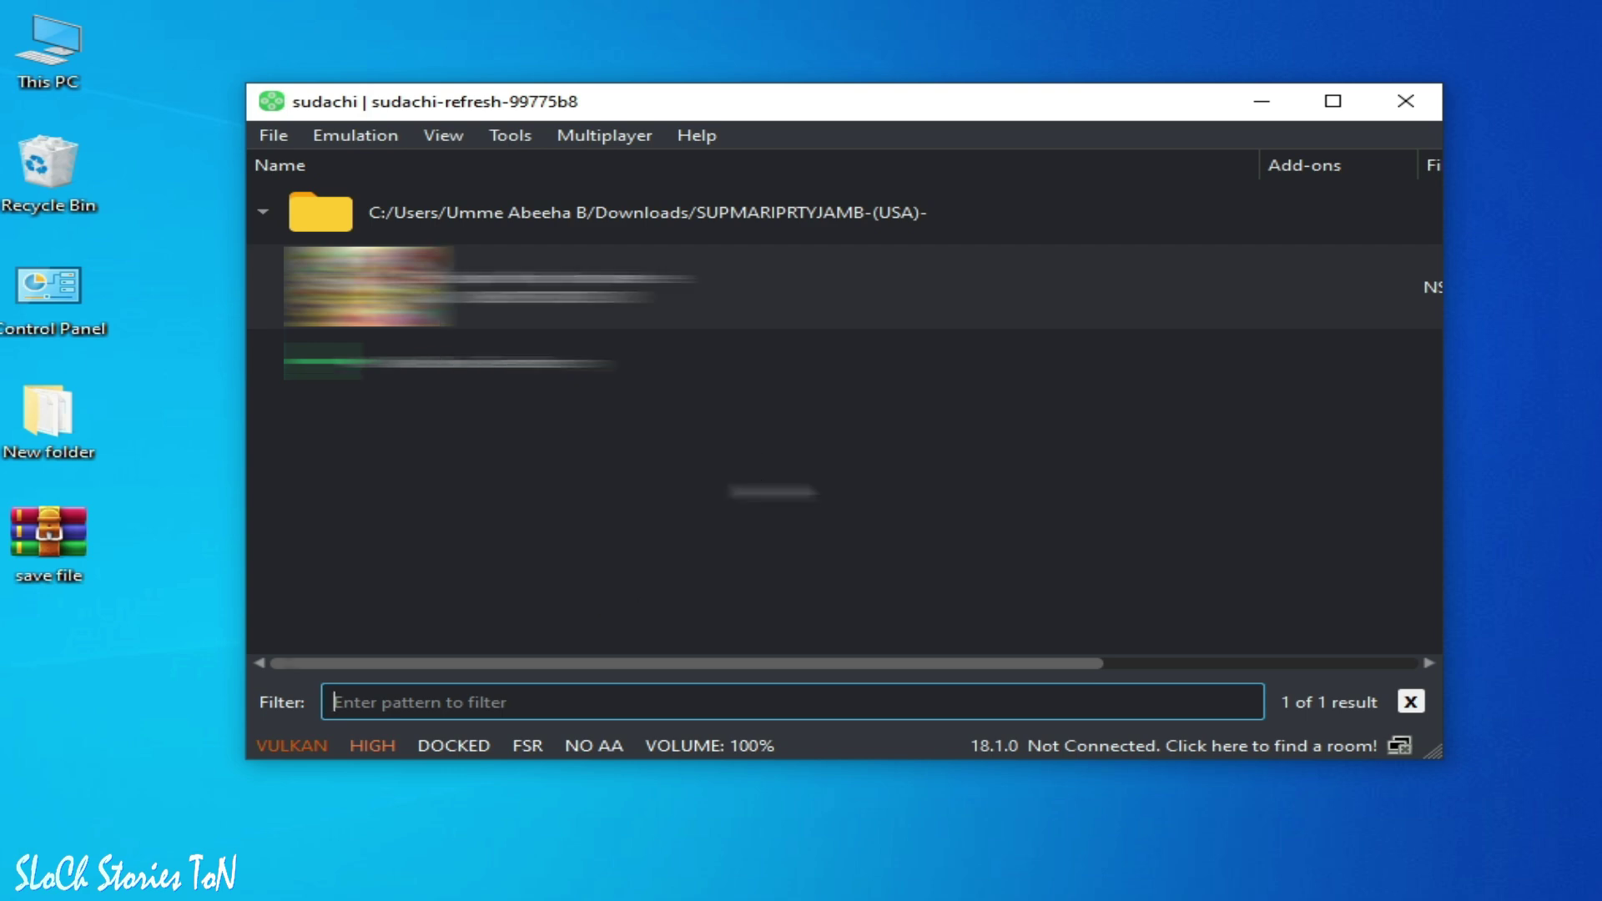
Step: Open Super Mario Party Jamboree's save data location from sudachi's game list
left_click_drag(924, 116, 931, 412)
double_click(1159, 290)
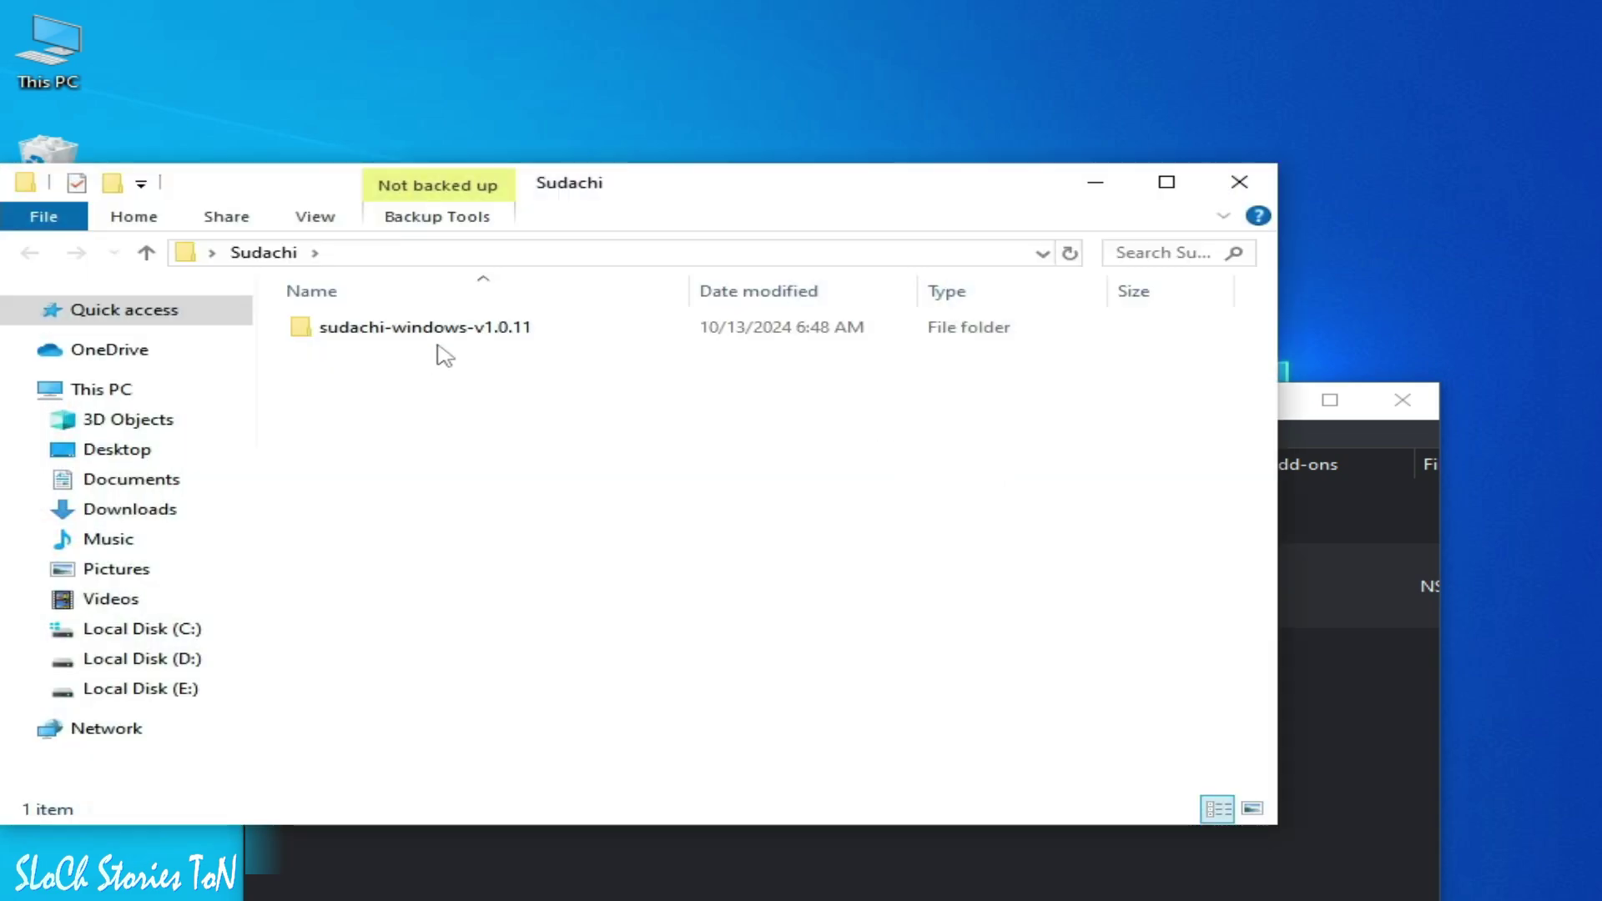
mouse_move(49, 544)
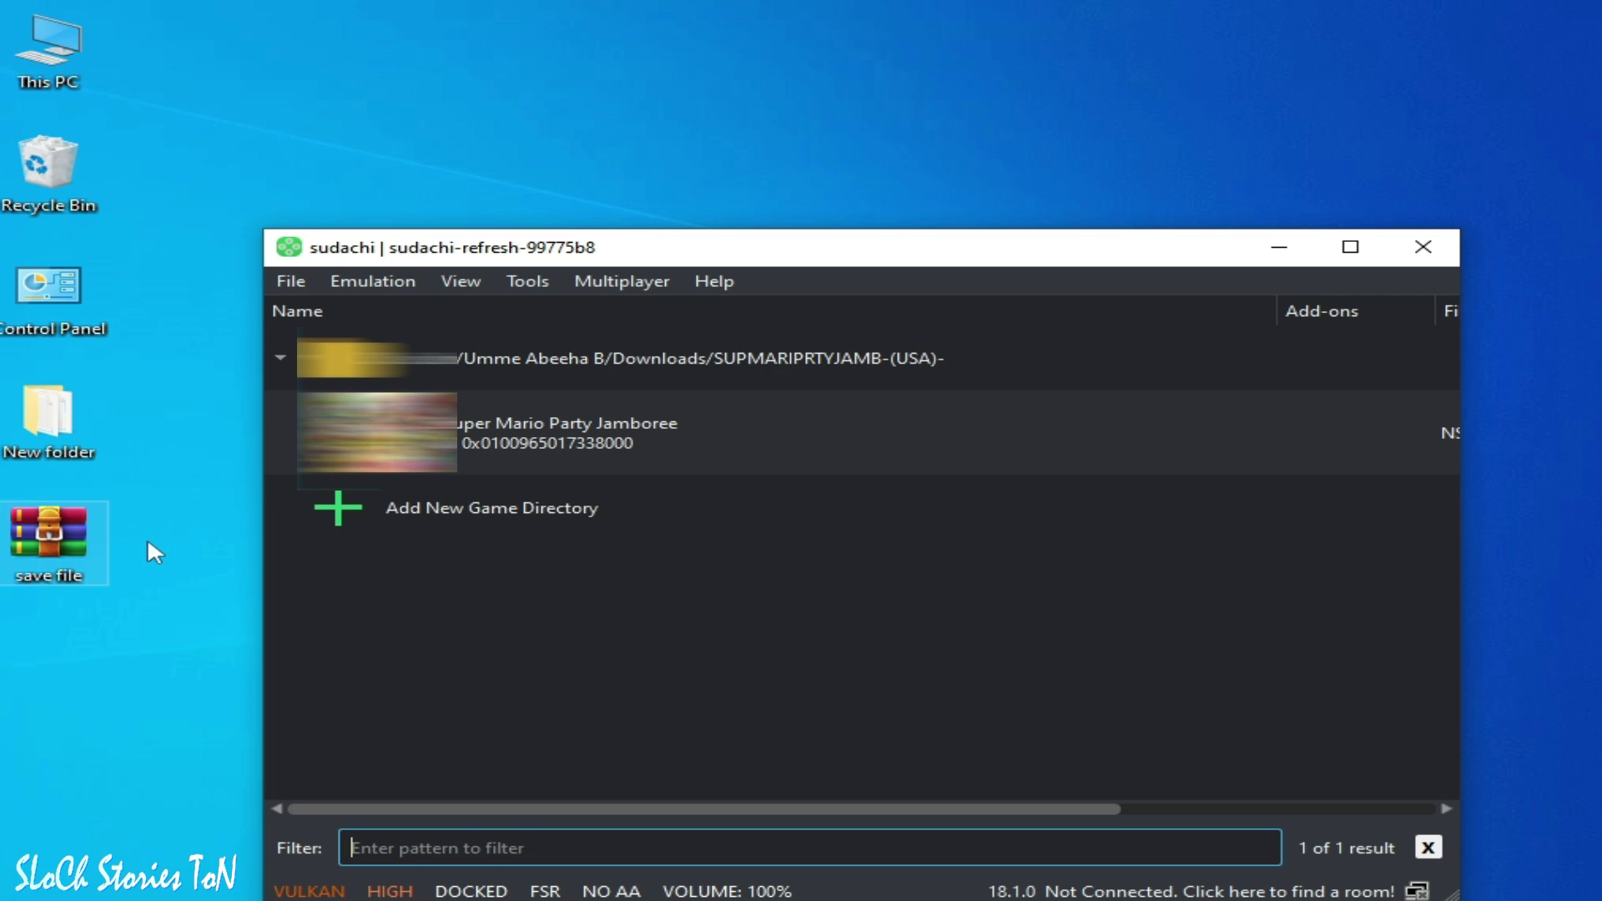
left_click(525, 445)
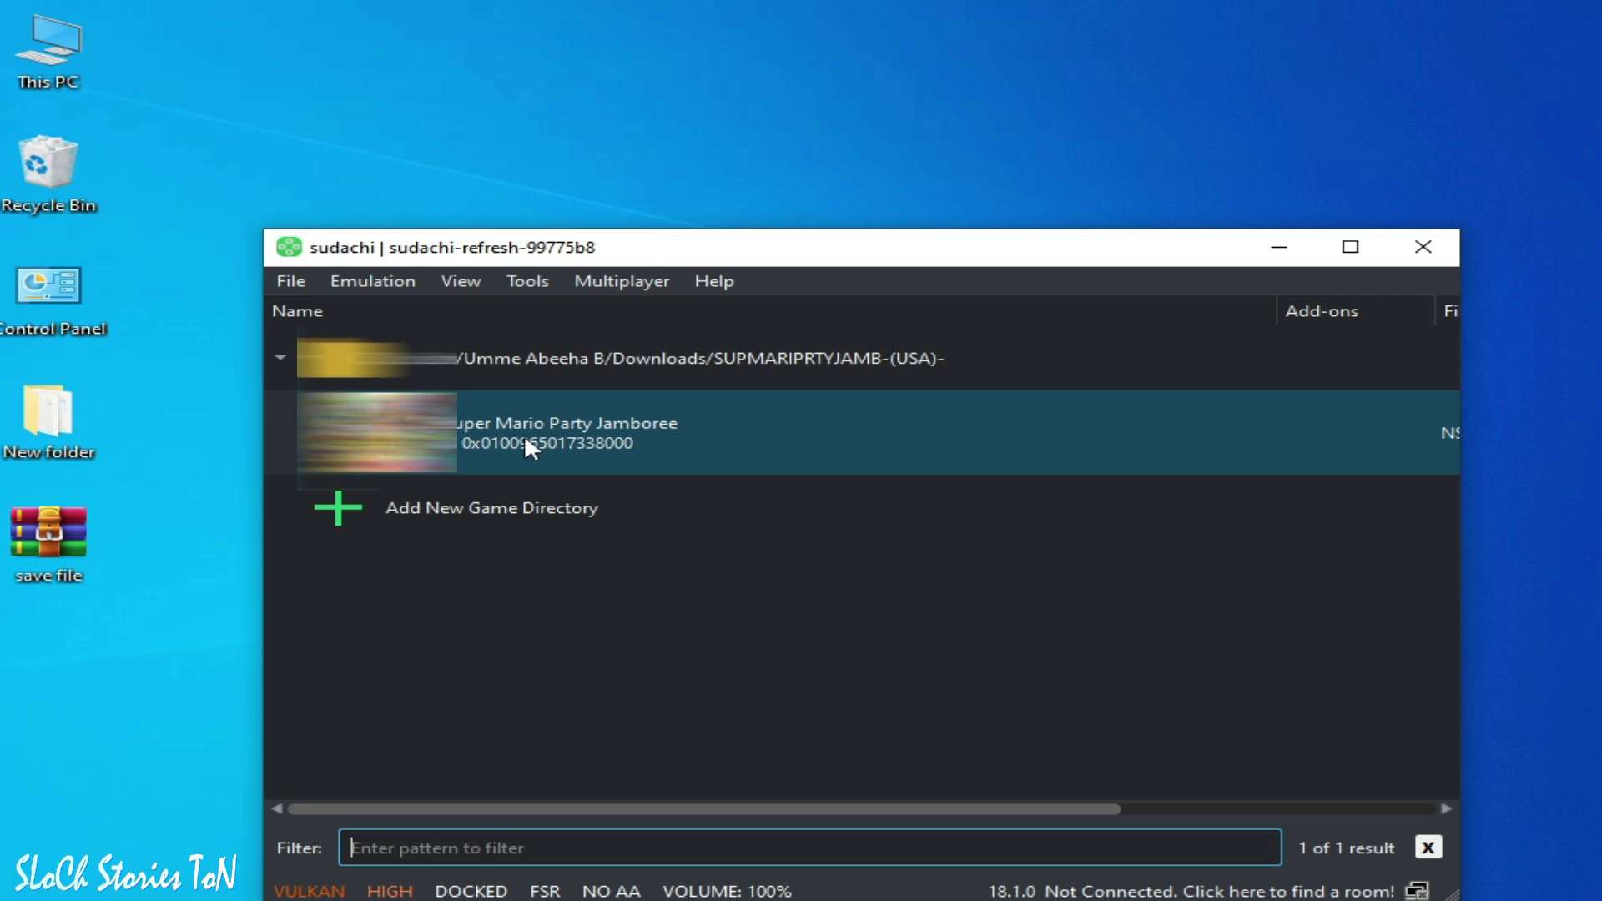
right_click(545, 439)
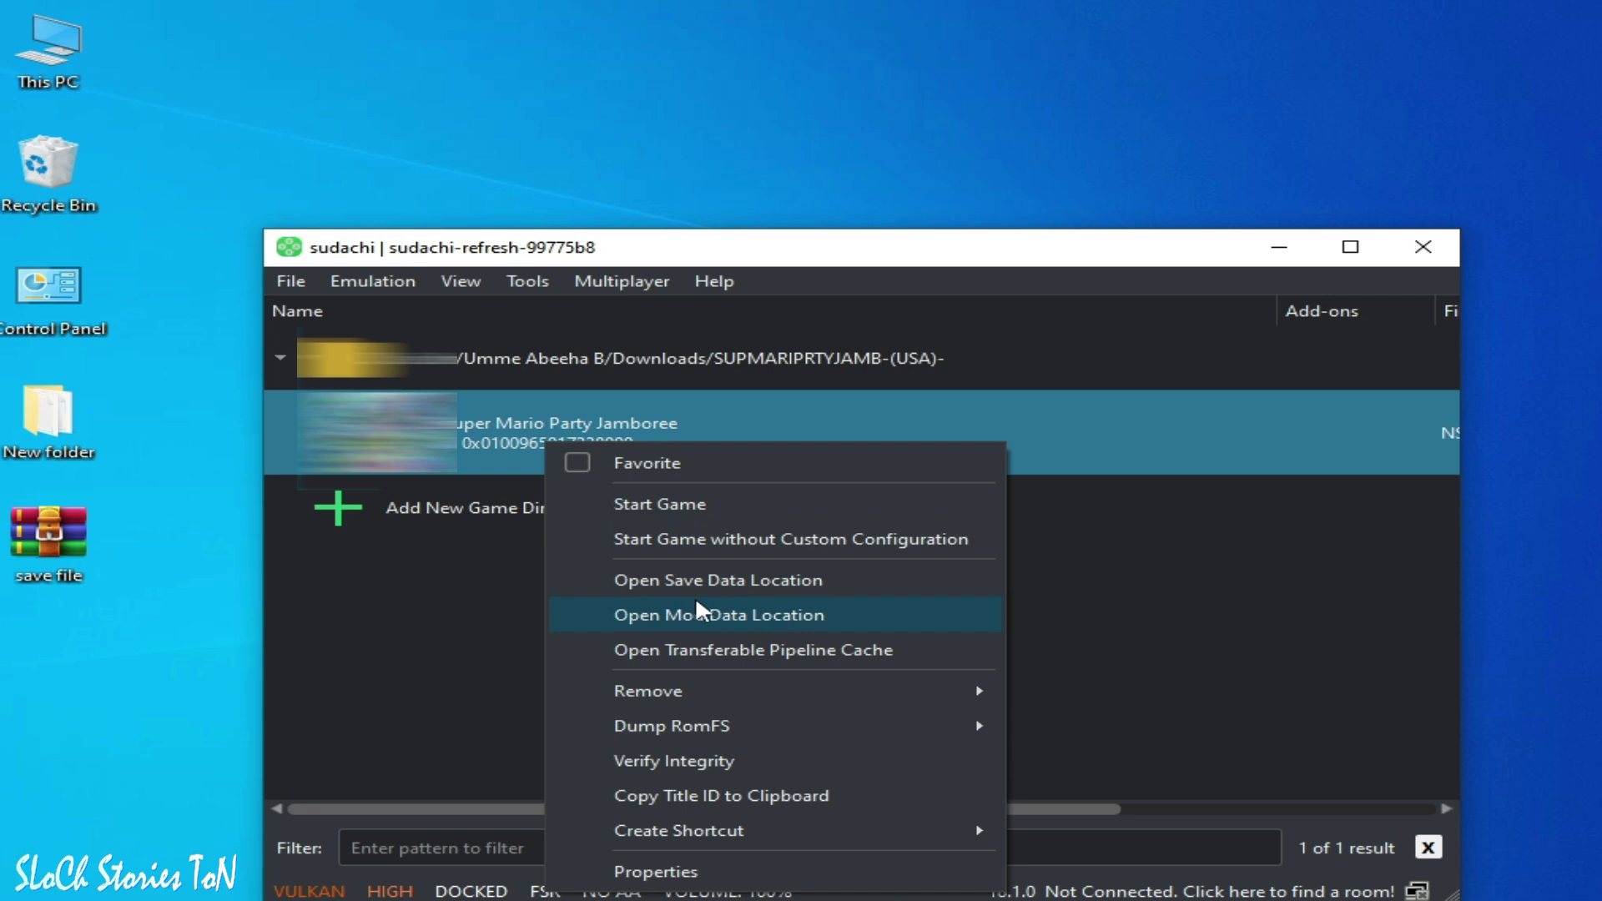
left_click(735, 576)
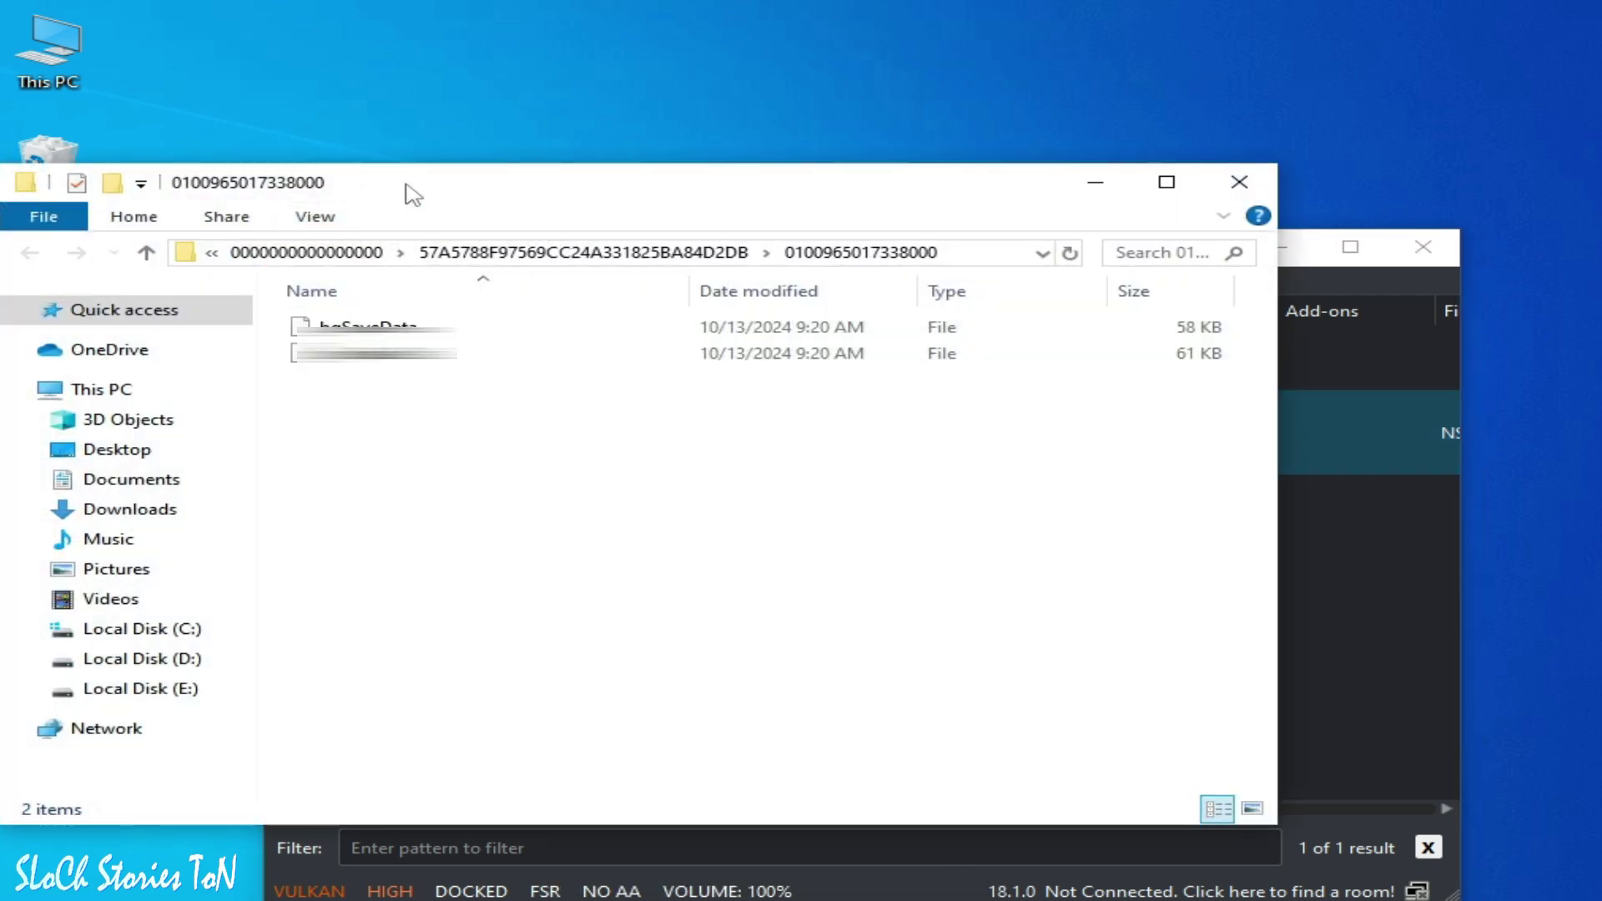
Step: Delete both existing save files in the save data folder
left_click_drag(404, 192, 864, 272)
left_click_drag(798, 496, 854, 422)
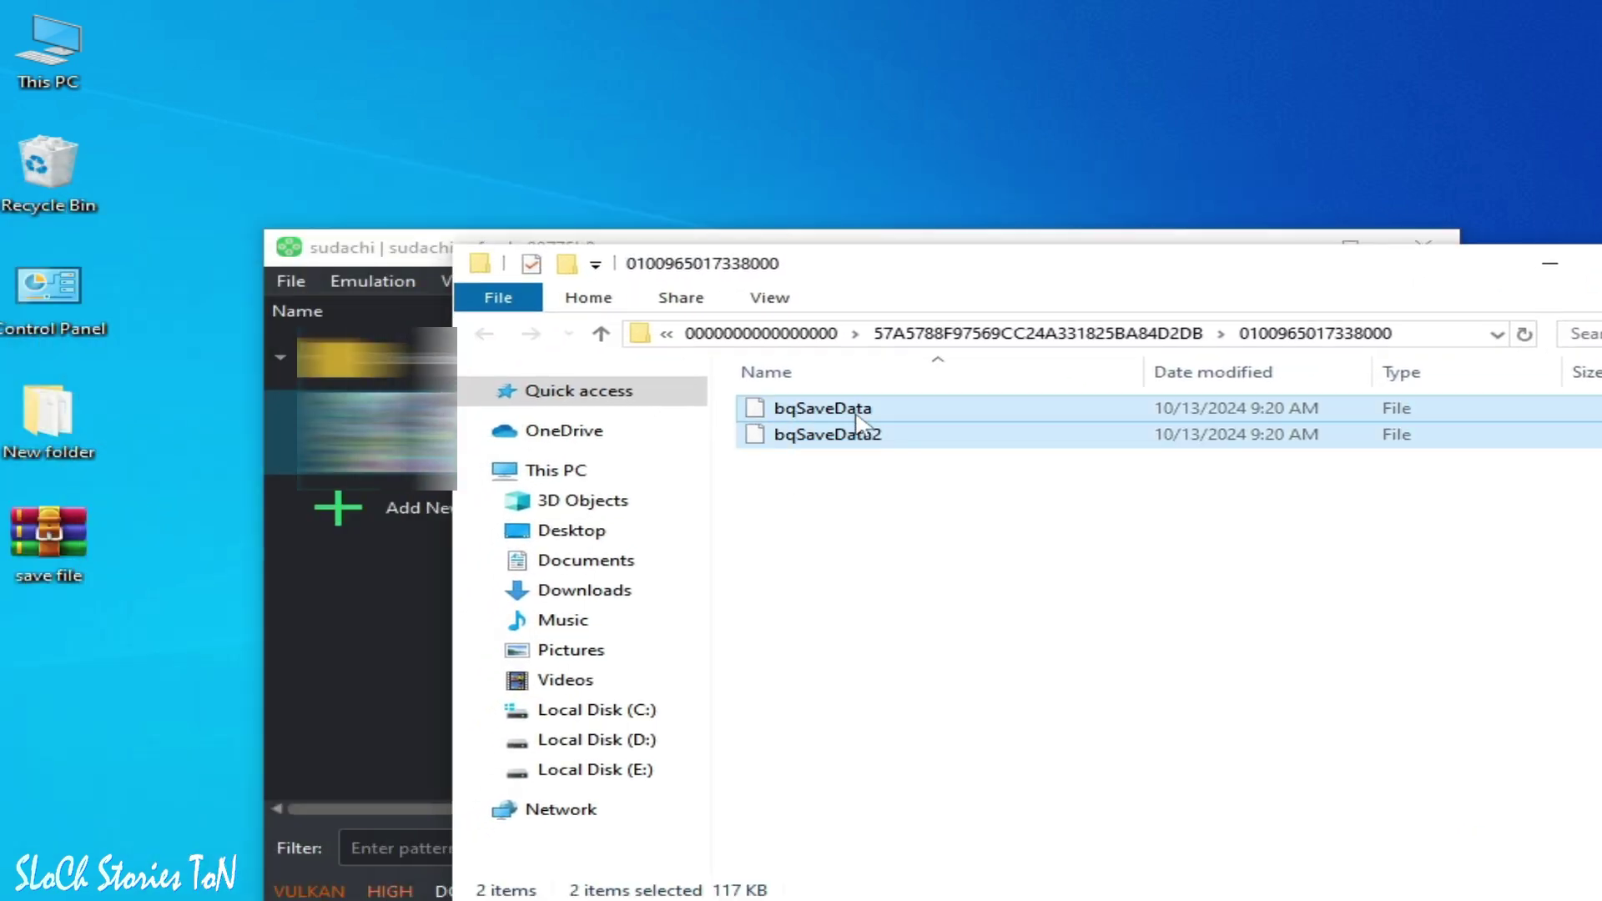
right_click(859, 422)
left_click(927, 794)
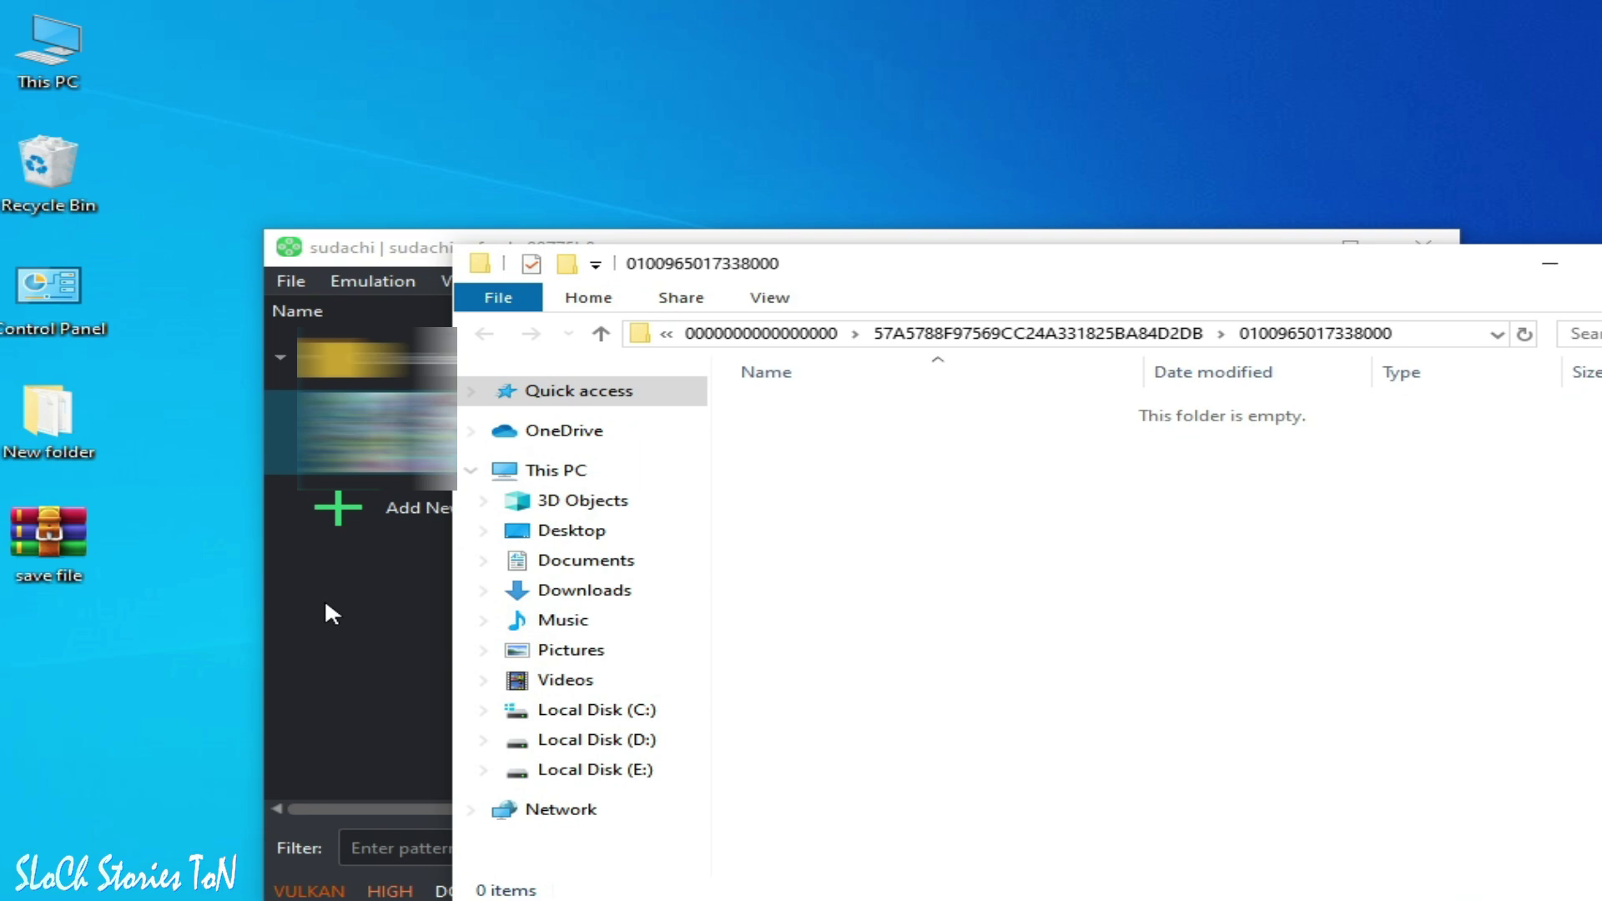
Step: Extract the save file archive to 'save file' and open its inner folder
right_click(77, 557)
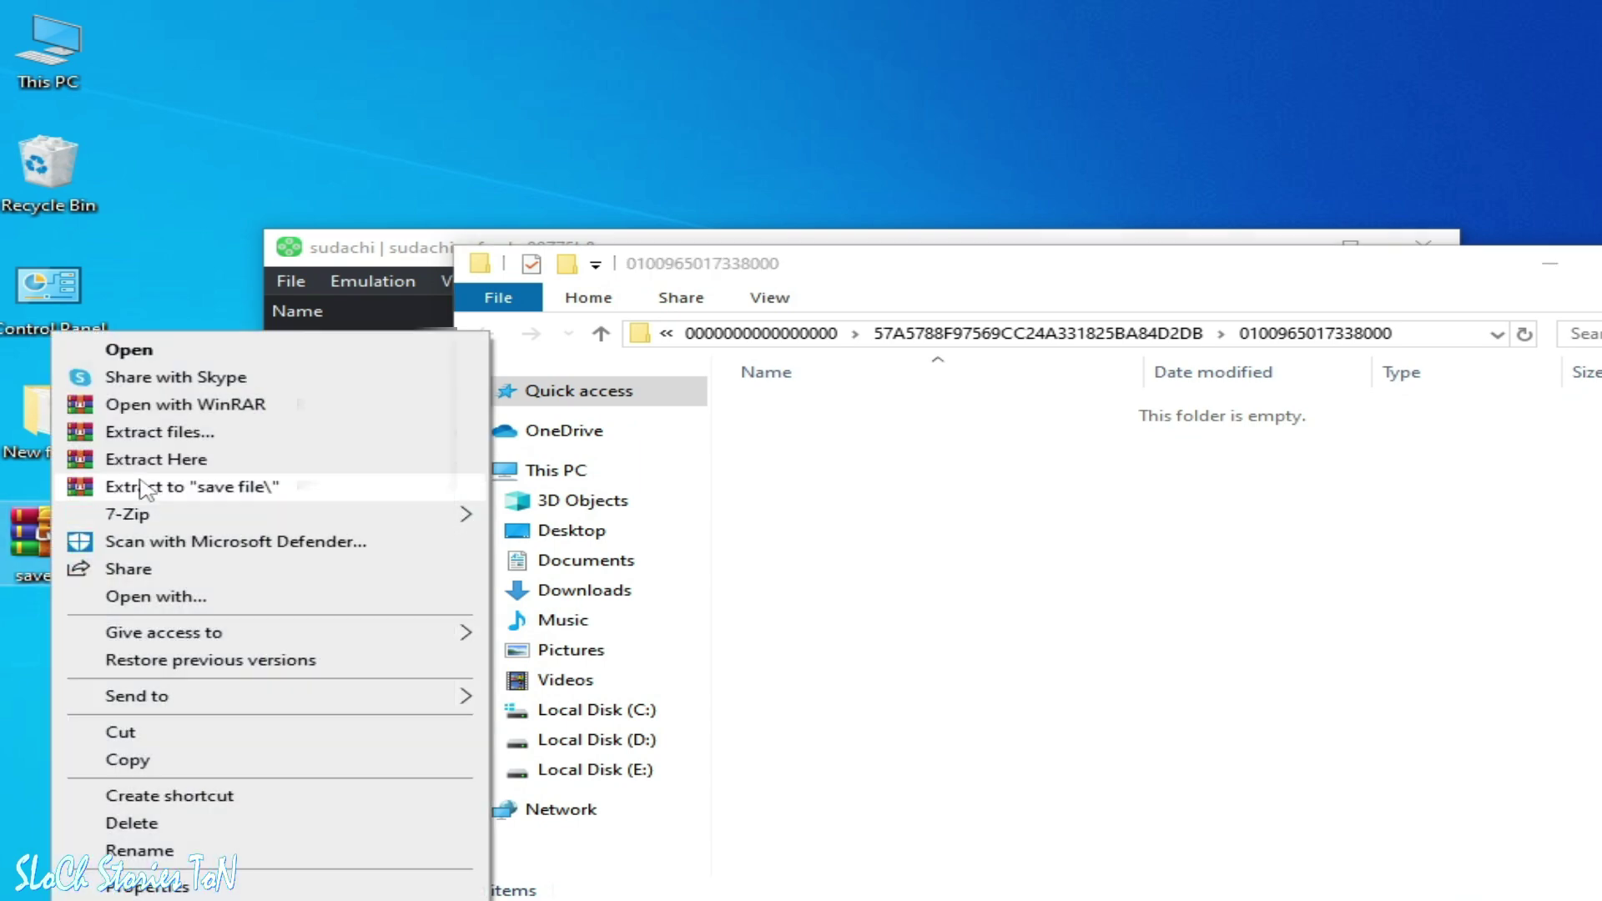
left_click(189, 483)
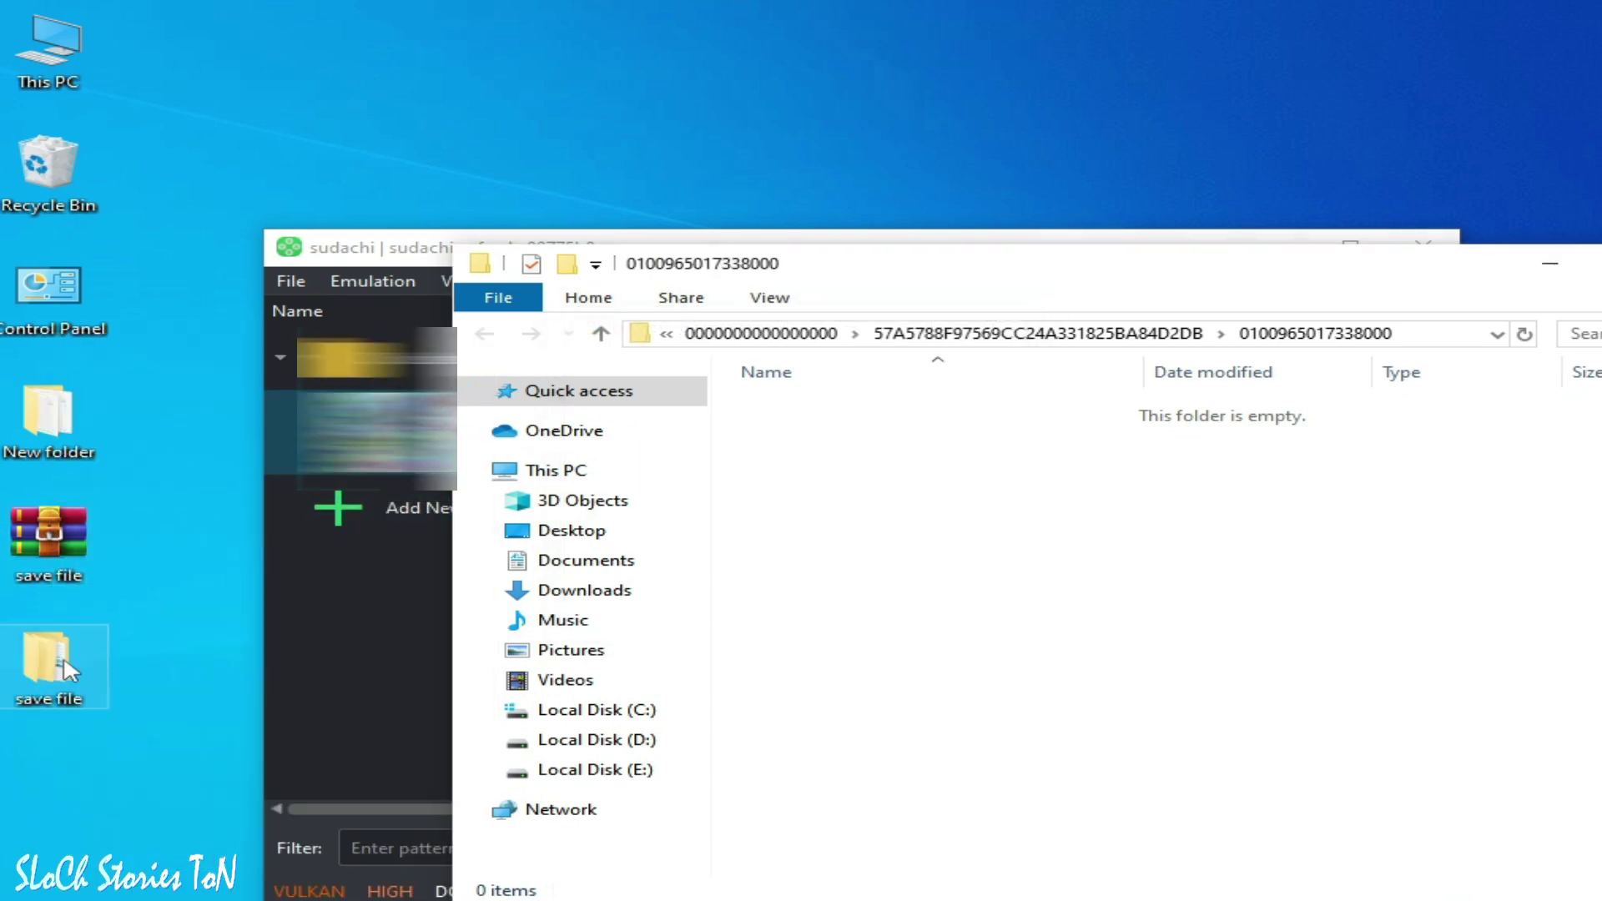
double_click(69, 670)
double_click(408, 171)
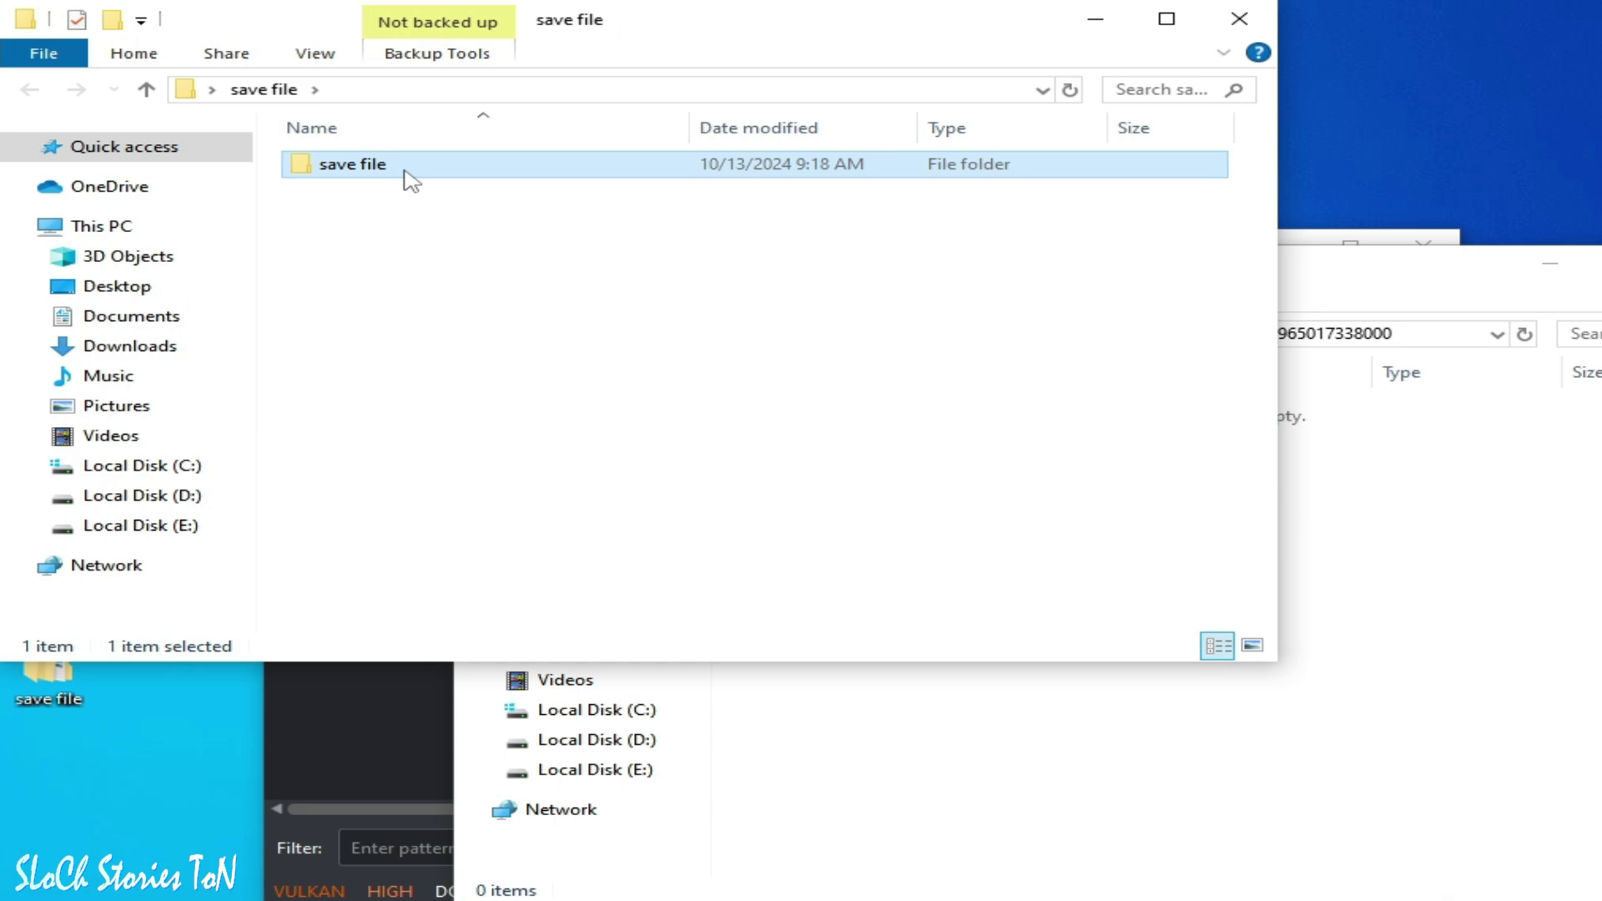
Step: Copy bqSaveData and bqSaveData2 into the game's empty save folder
left_click_drag(350, 242, 395, 162)
right_click(395, 162)
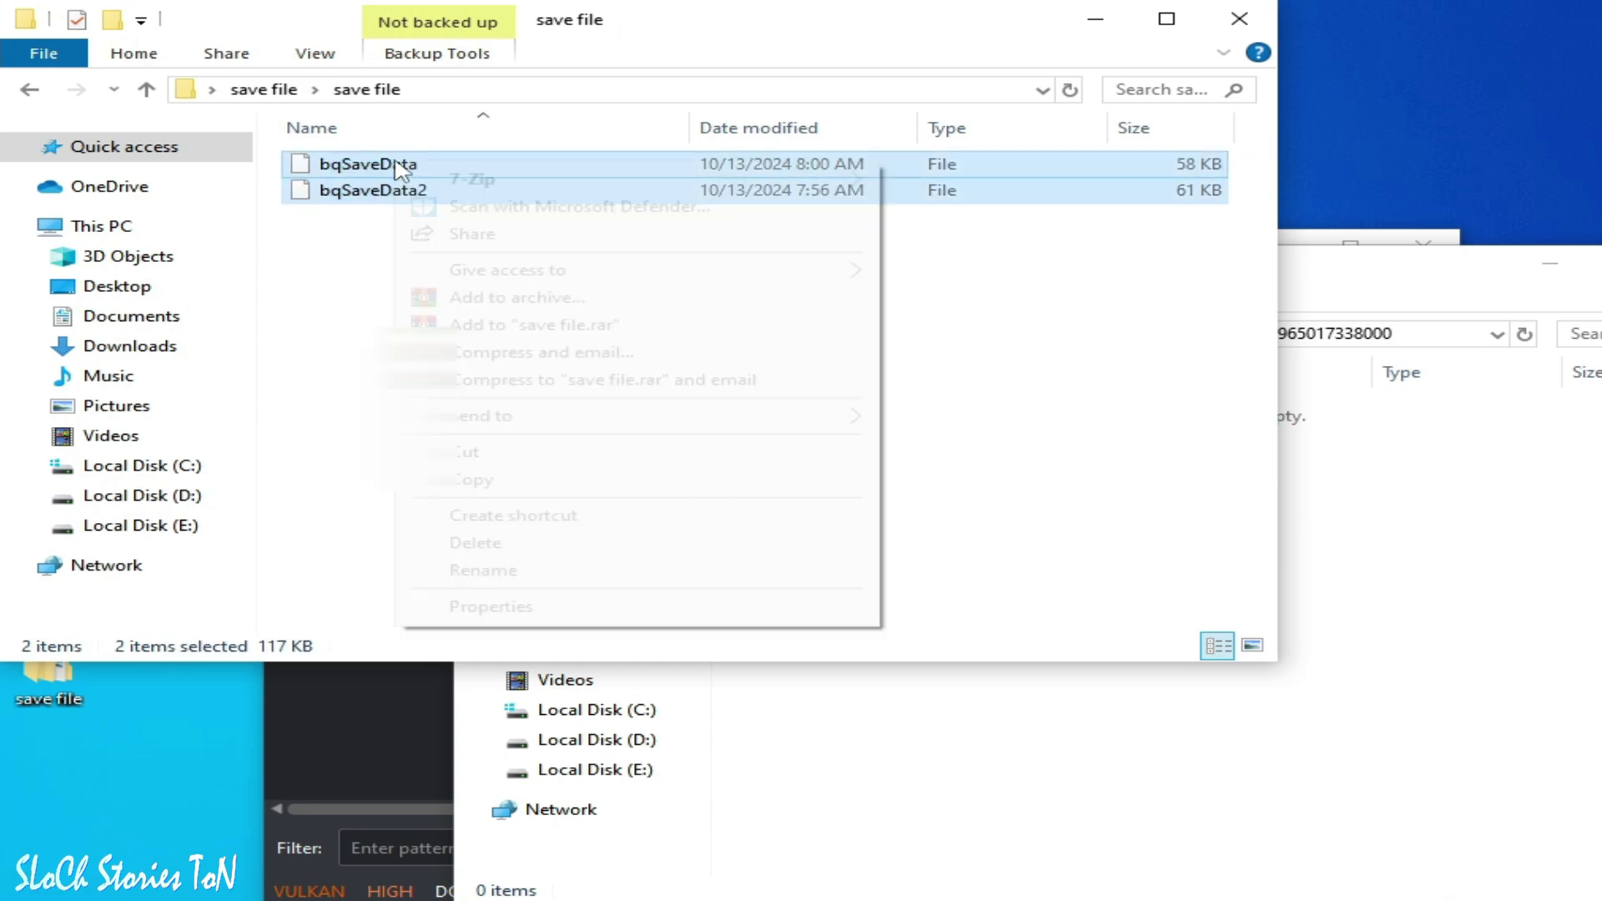
left_click(472, 478)
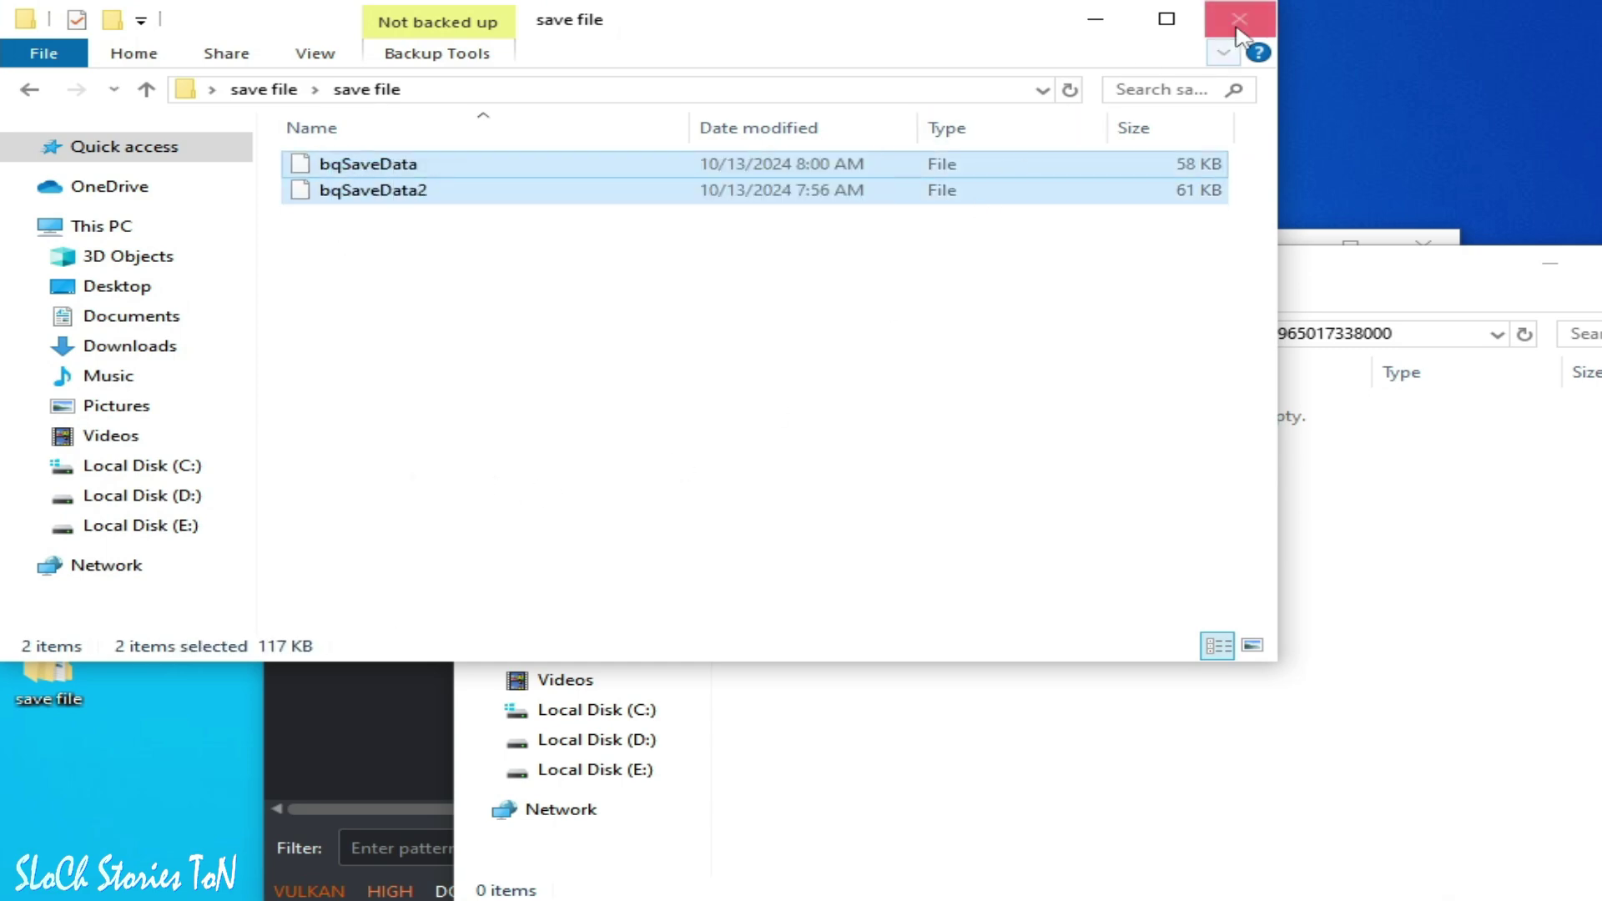
left_click(1238, 19)
right_click(957, 624)
left_click(1073, 413)
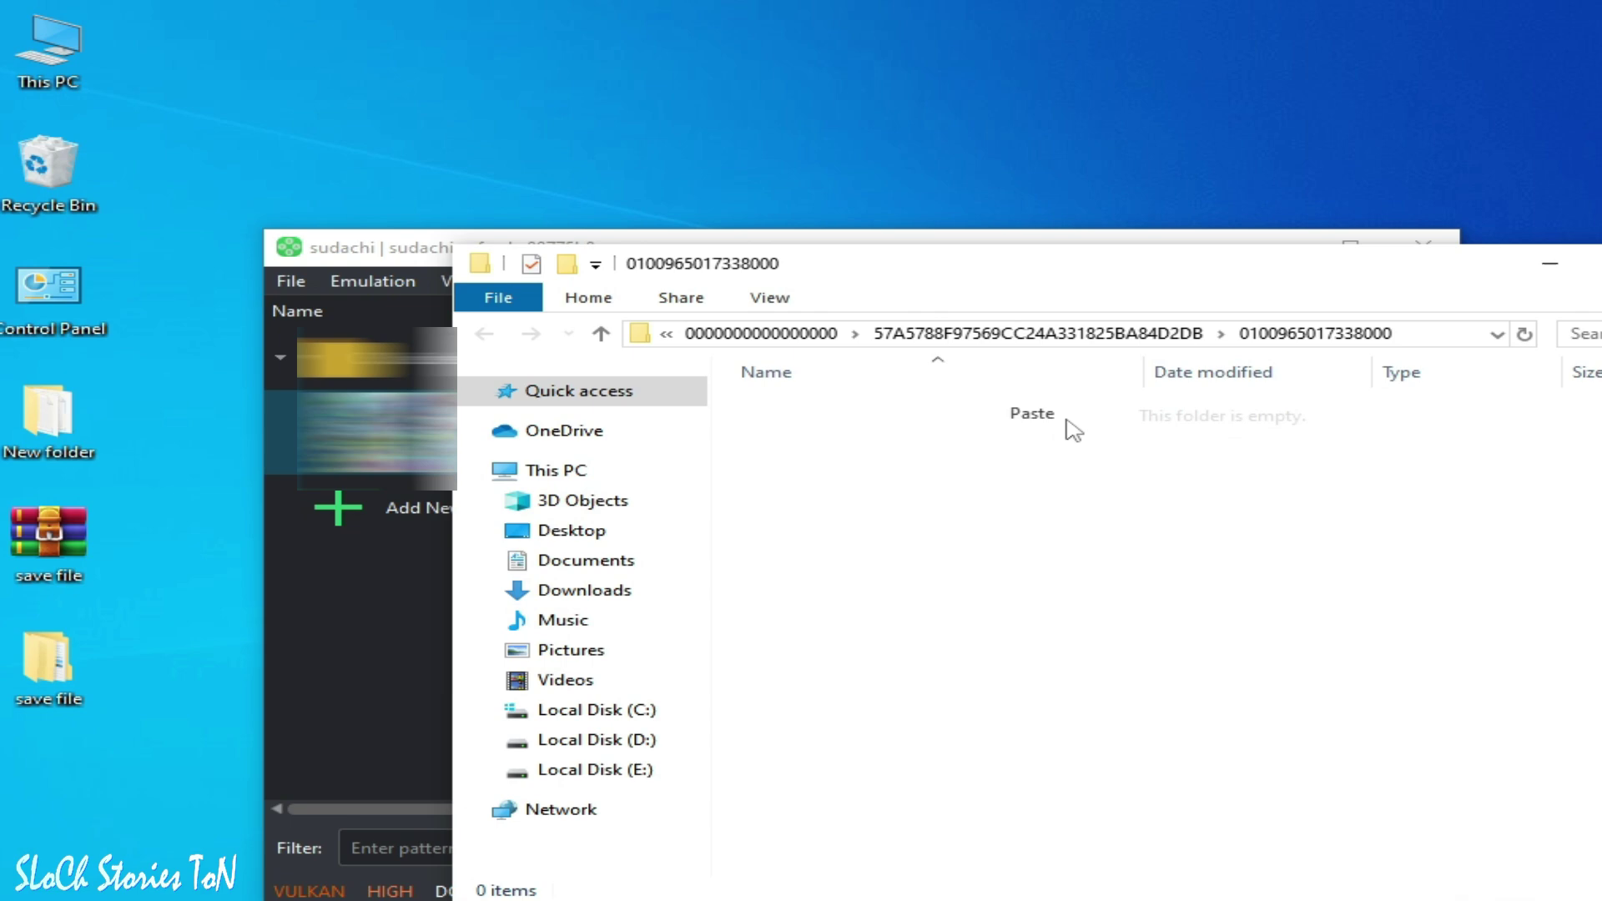
Step: Close the save folder window, then open and dismiss sudachi's Emulation menu
left_click_drag(1483, 265, 1173, 282)
left_click(1377, 280)
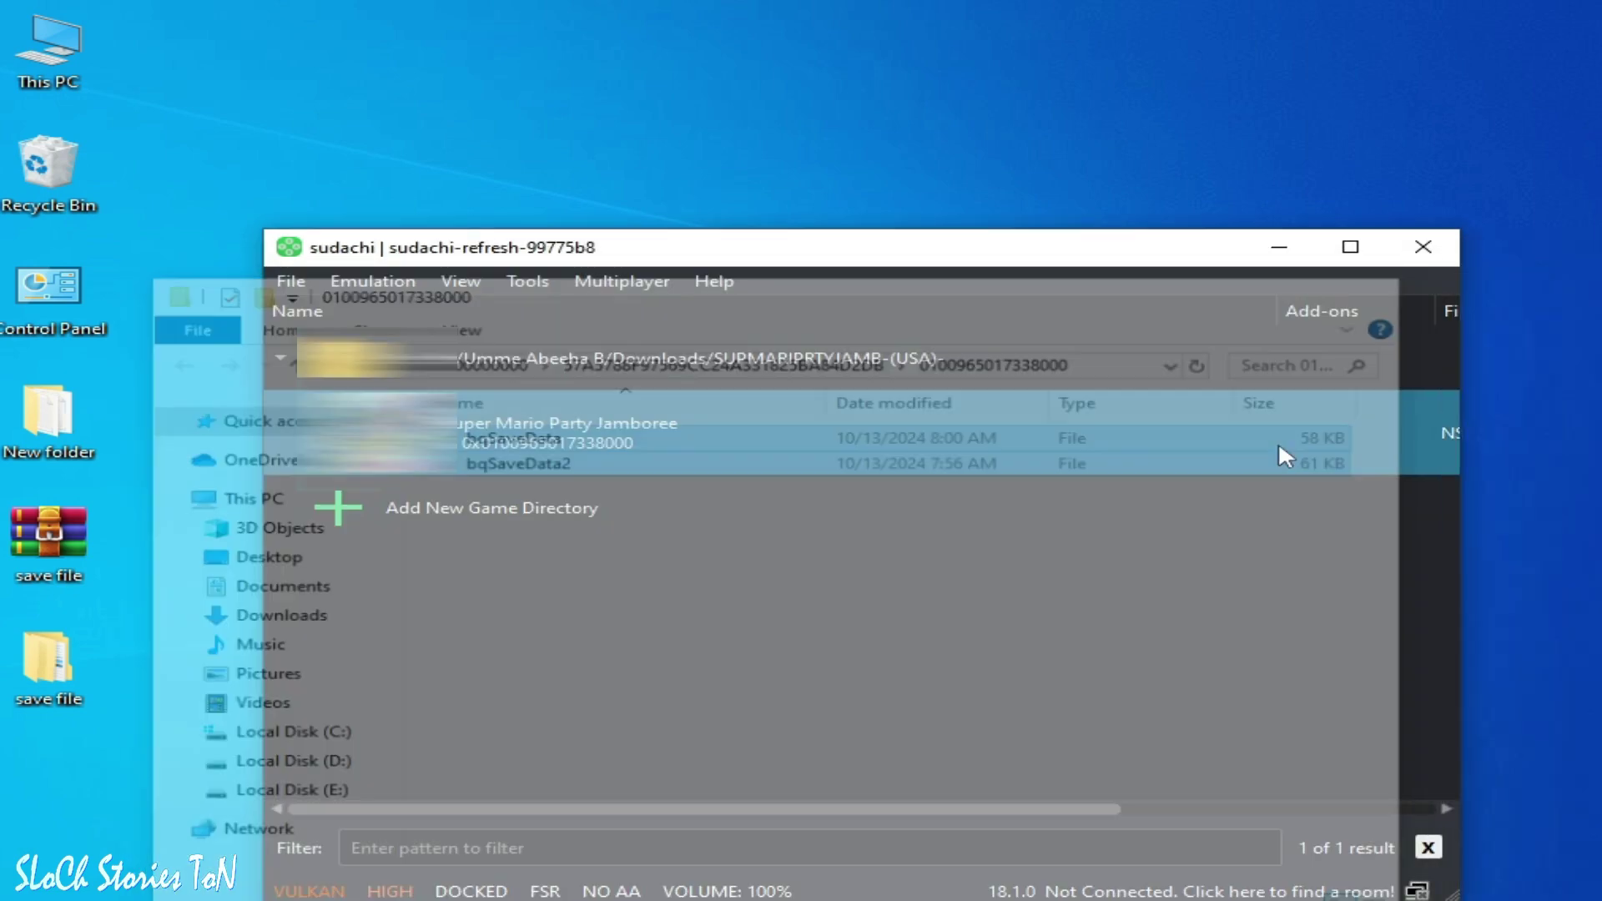
left_click_drag(842, 260, 850, 217)
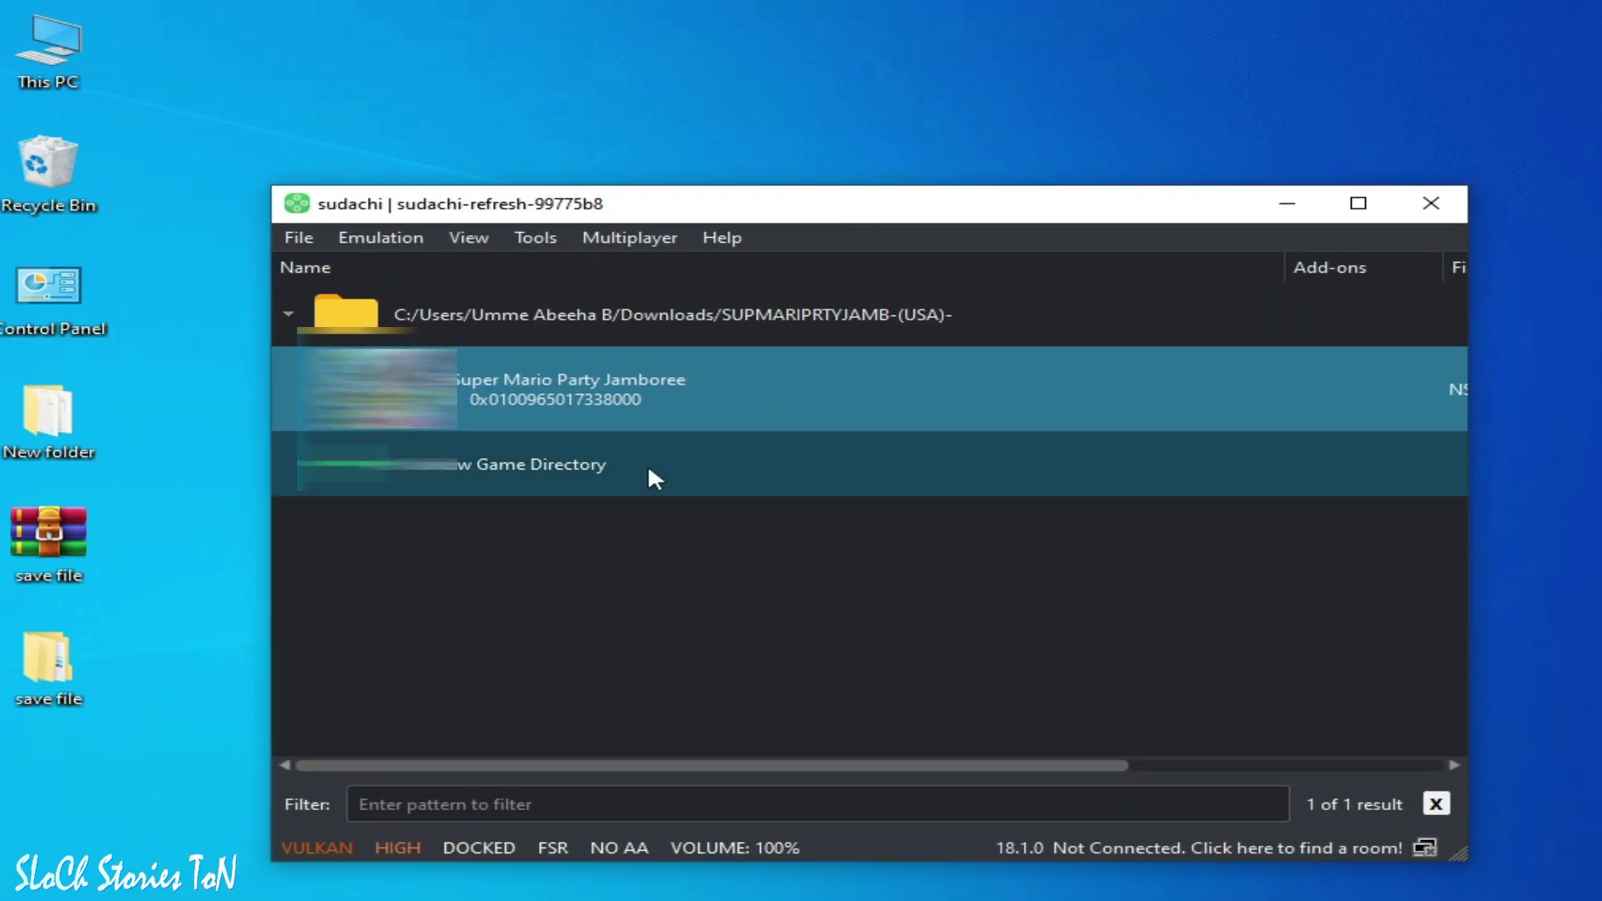
left_click(382, 238)
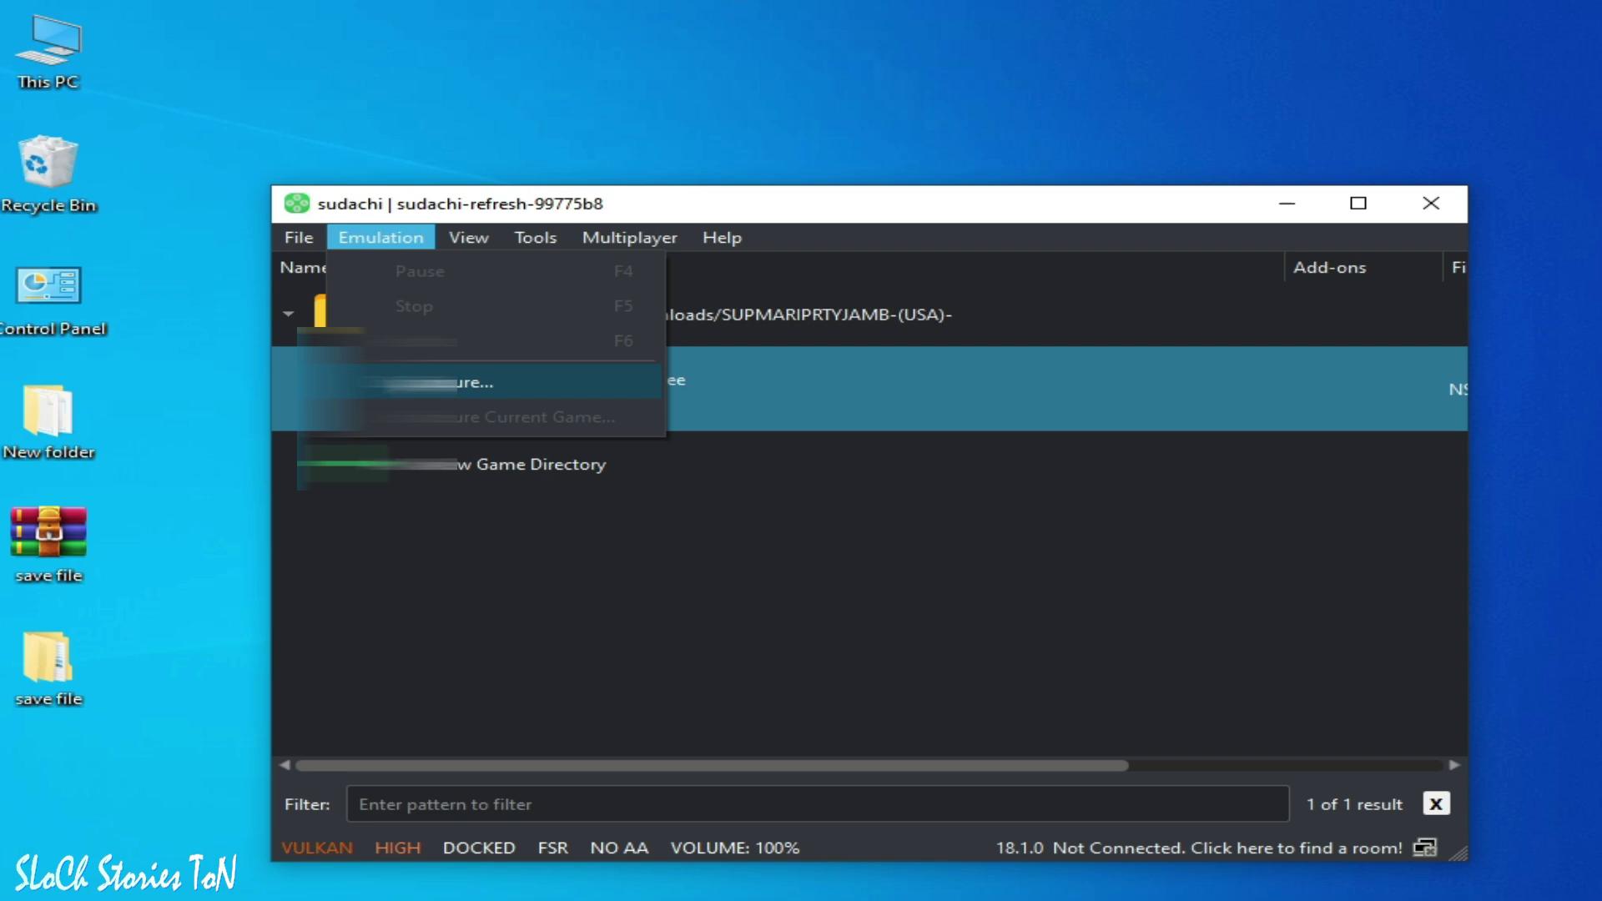
key("Escape")
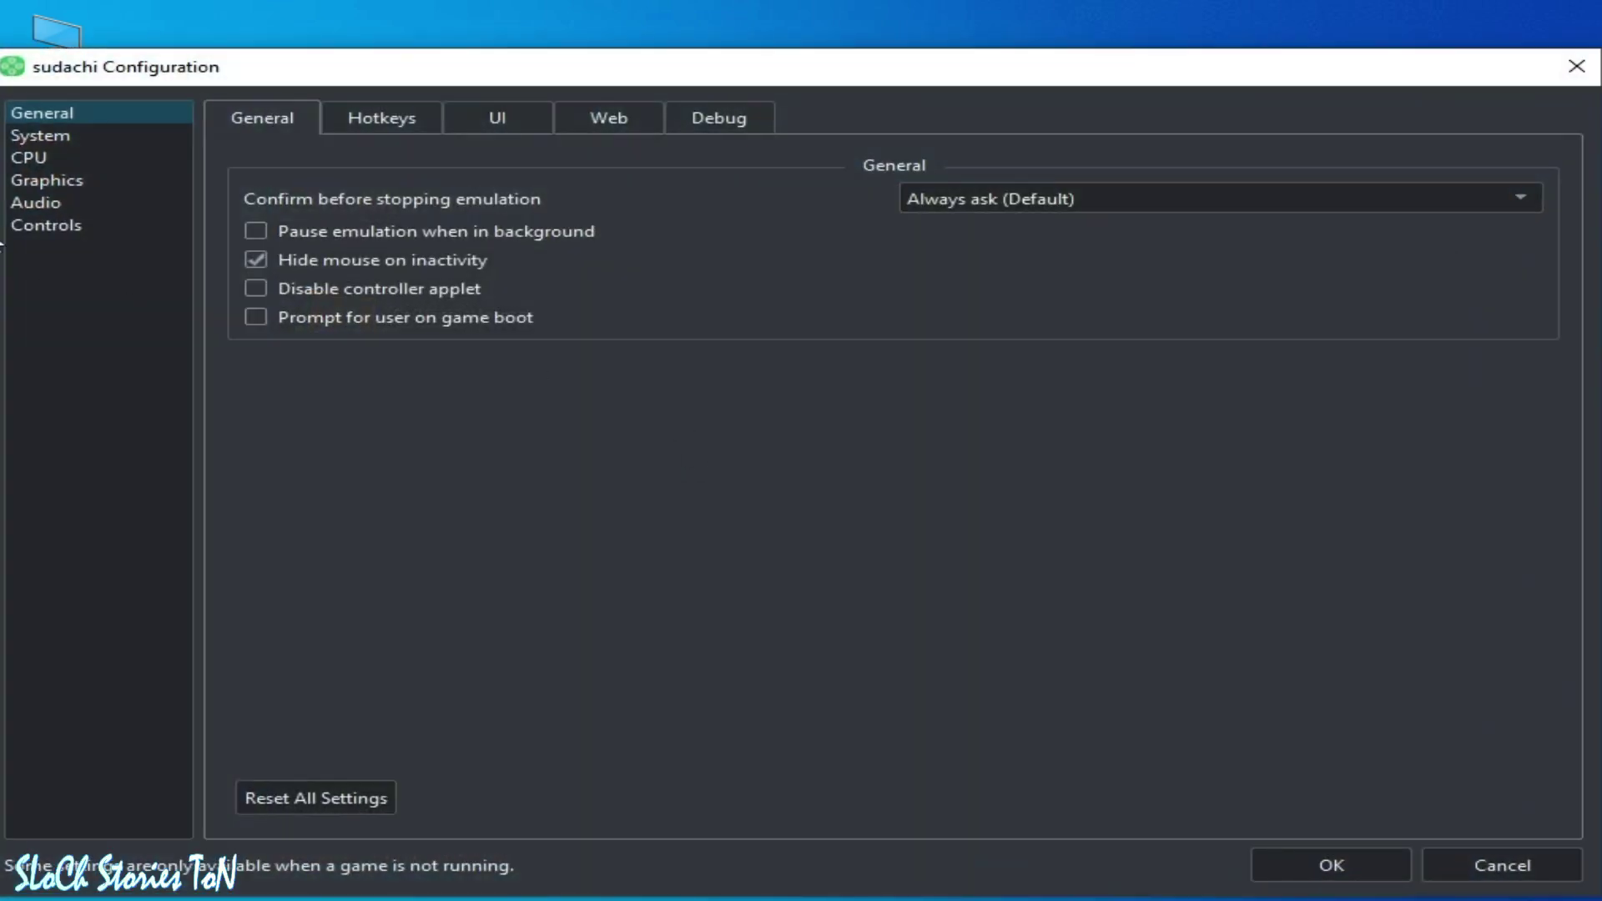
Step: On the Graphics page, keep Vulkan as the API and set VSync to Mailbox (Recommended)
left_click(64, 198)
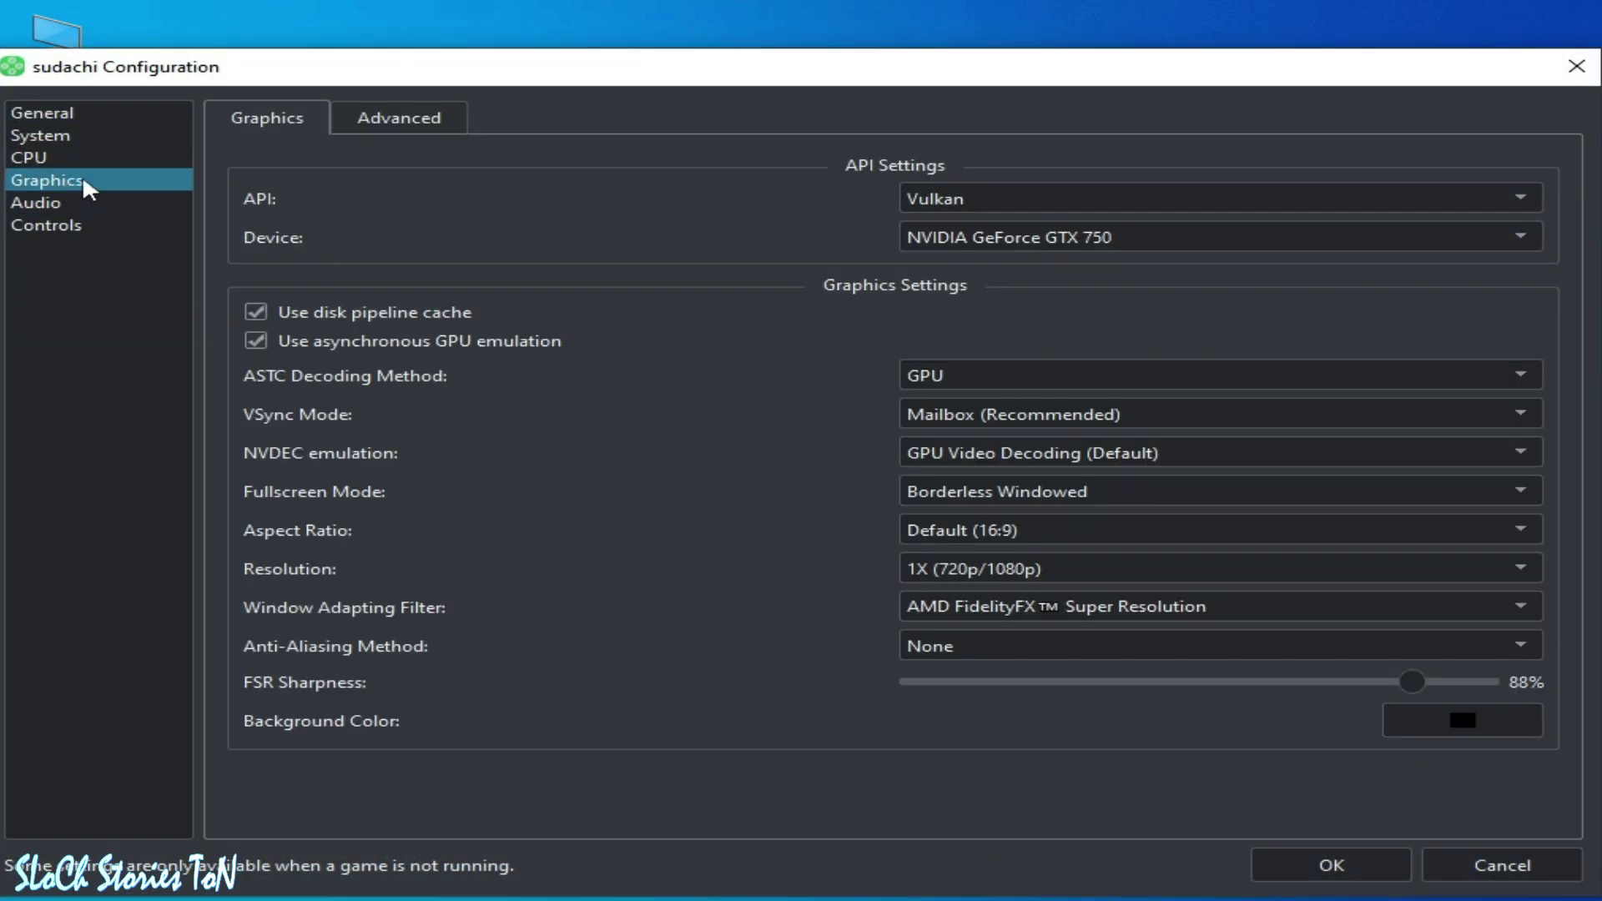
left_click(959, 198)
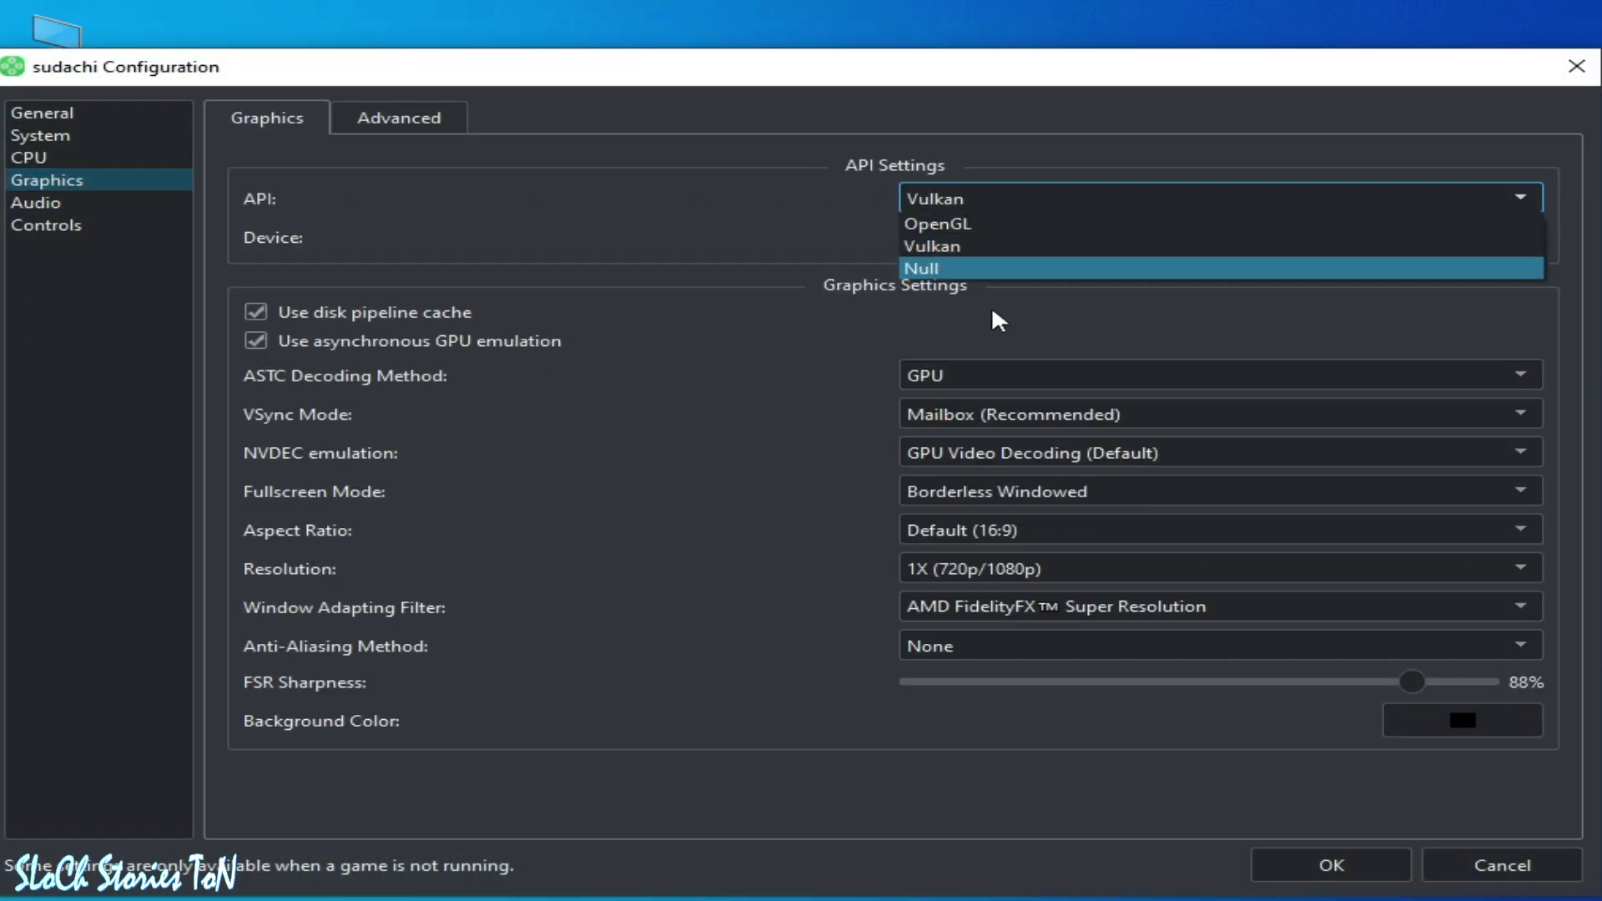
left_click(962, 225)
left_click(995, 201)
left_click(988, 245)
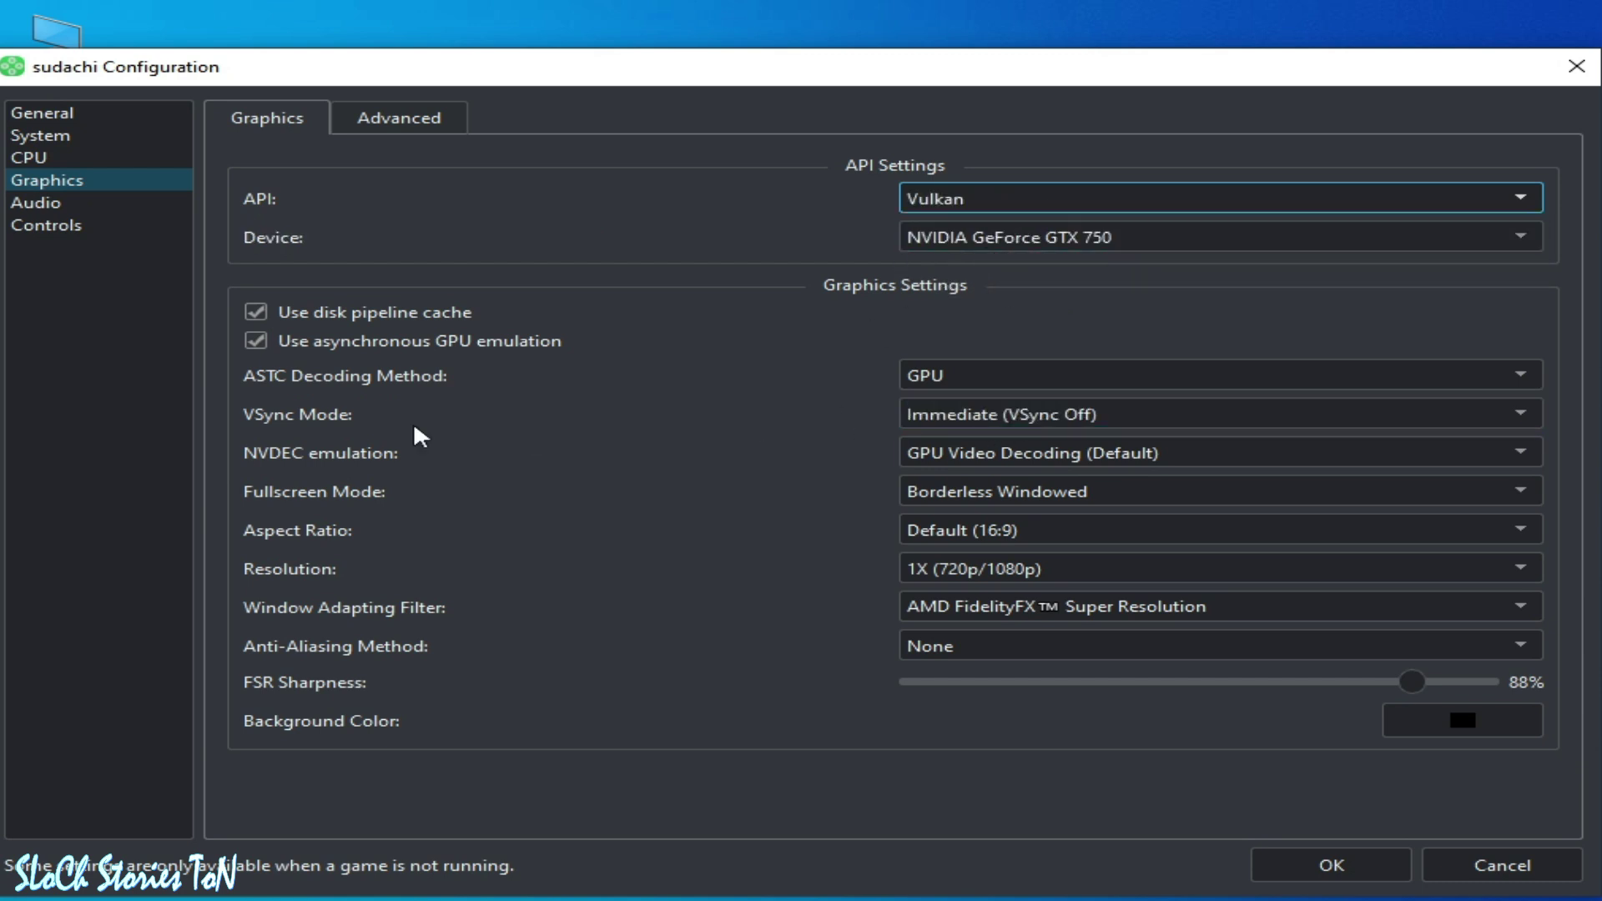
left_click(967, 424)
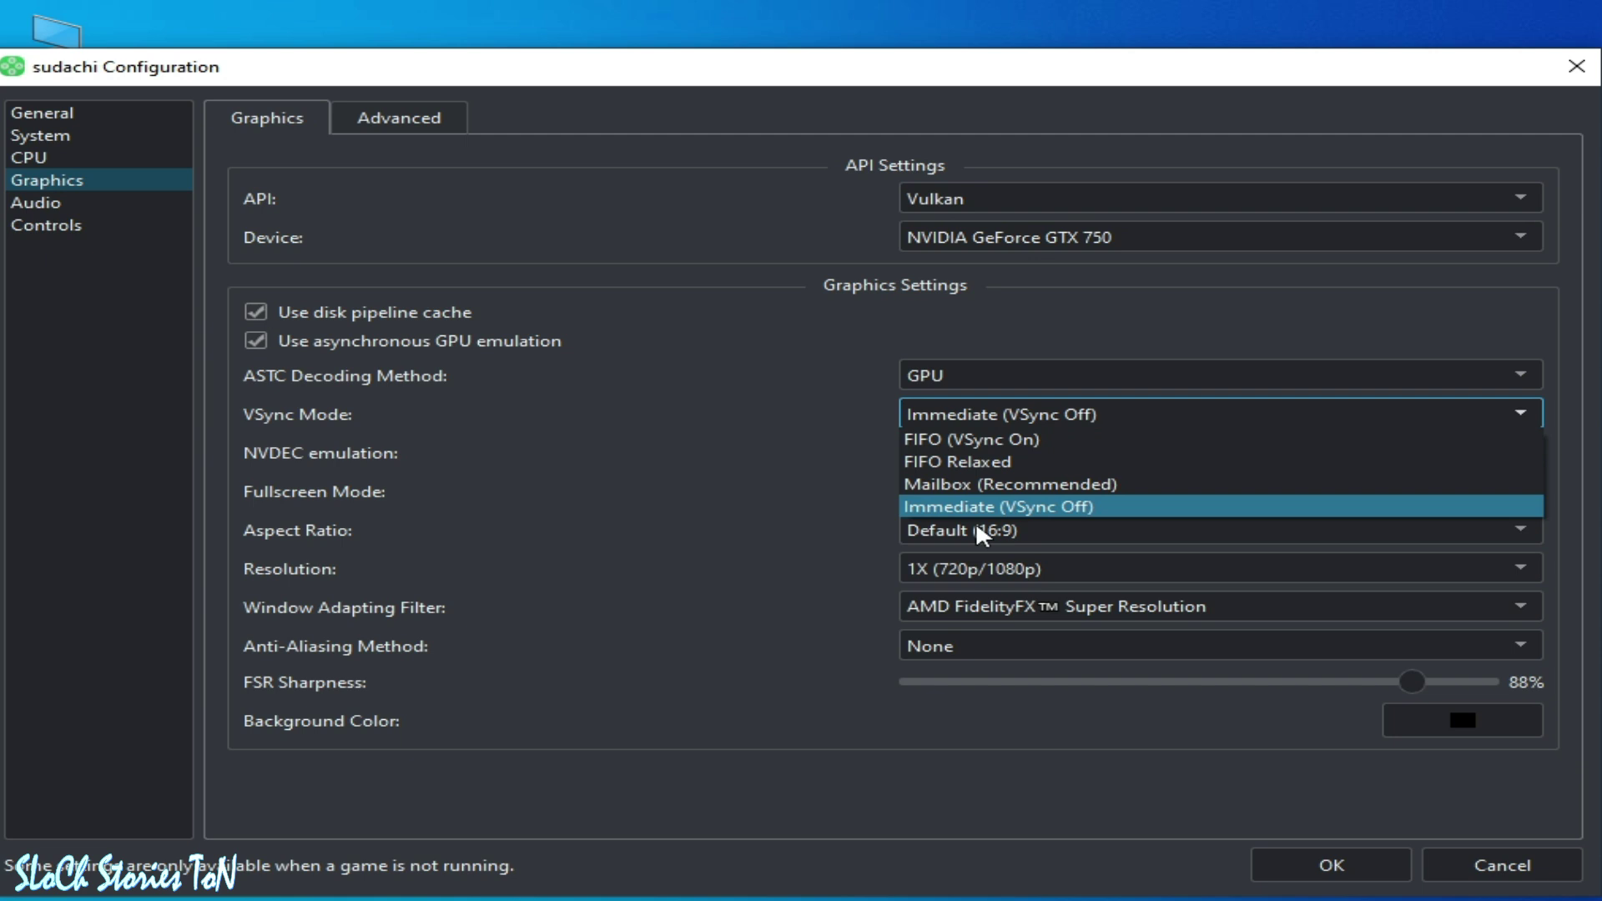
left_click(945, 488)
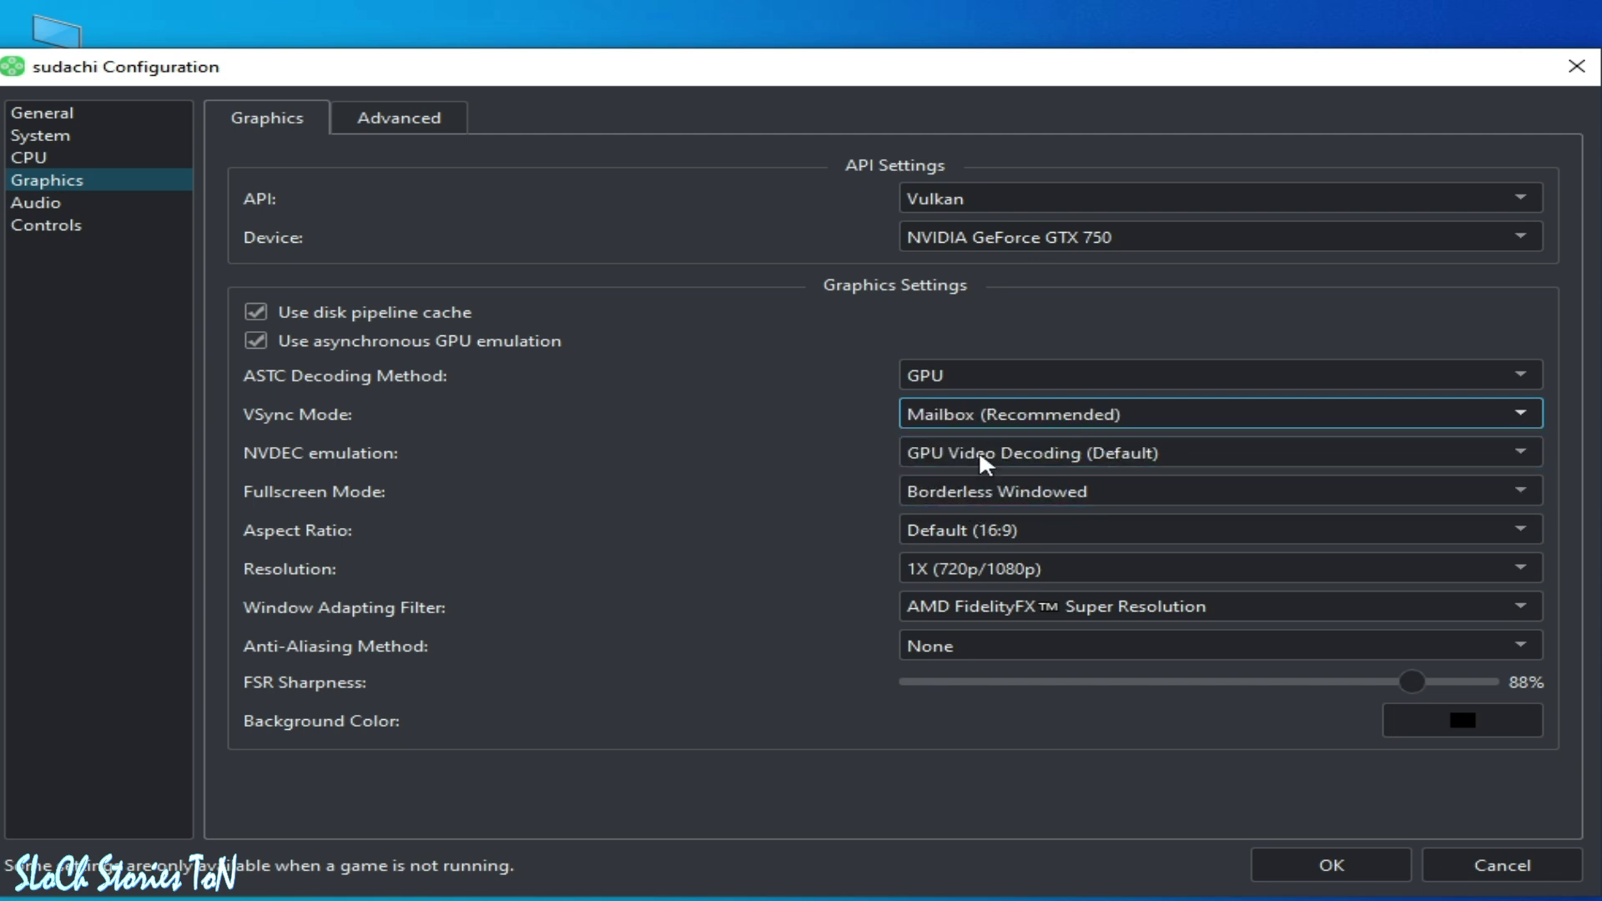
Step: Keep Advanced graphics on High accuracy and Automatic anisotropic filtering, and confirm with OK
left_click(408, 123)
left_click(986, 198)
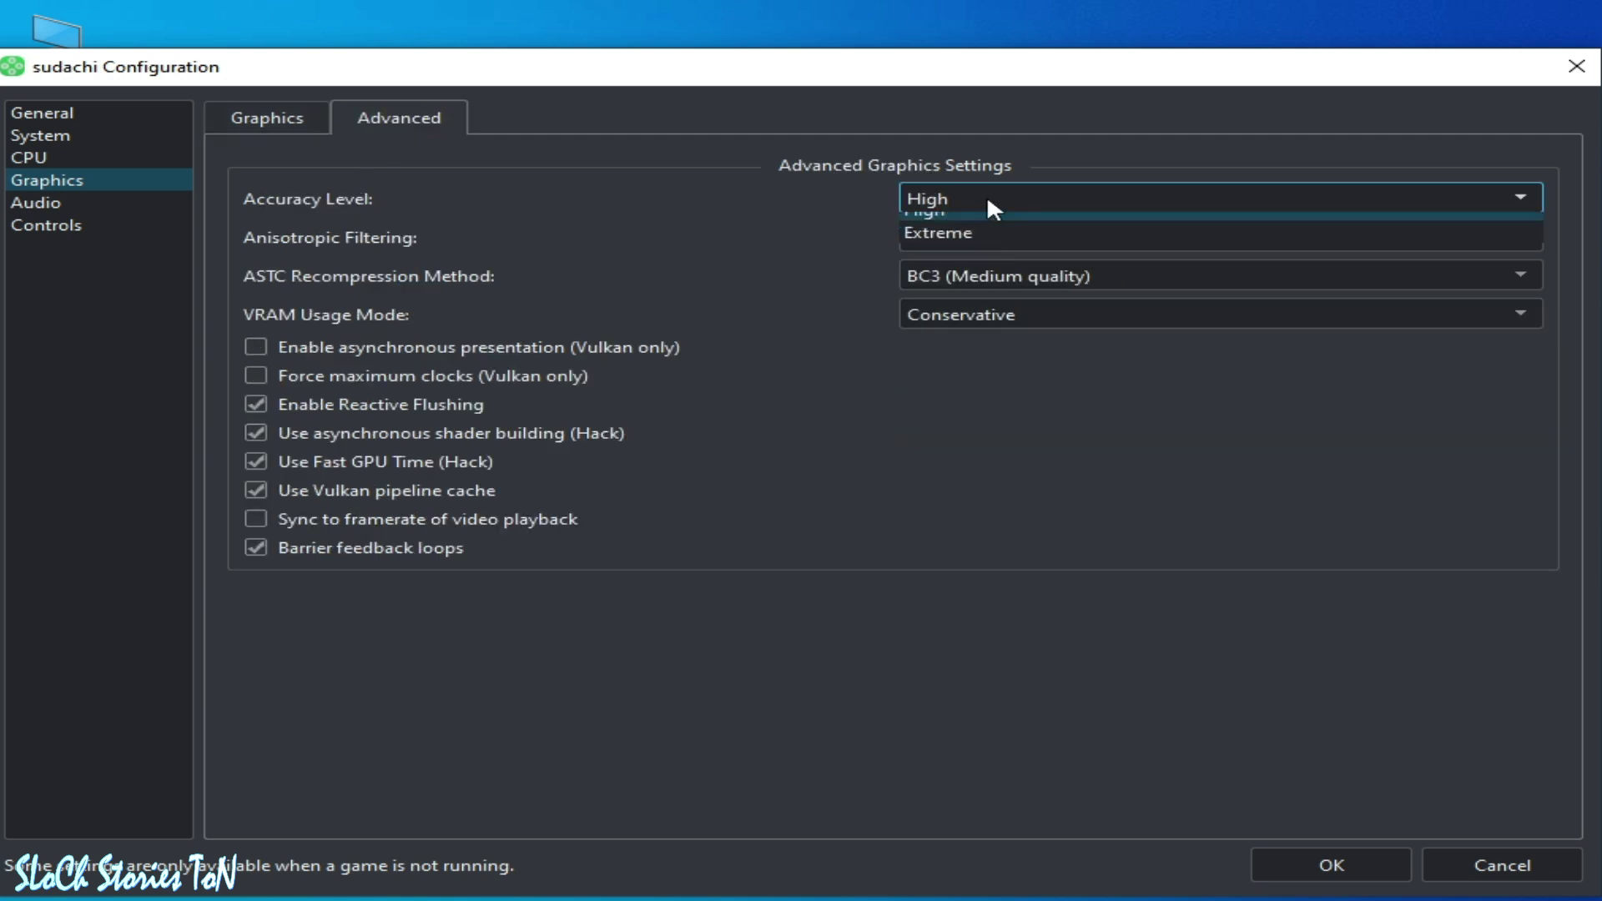
left_click(926, 246)
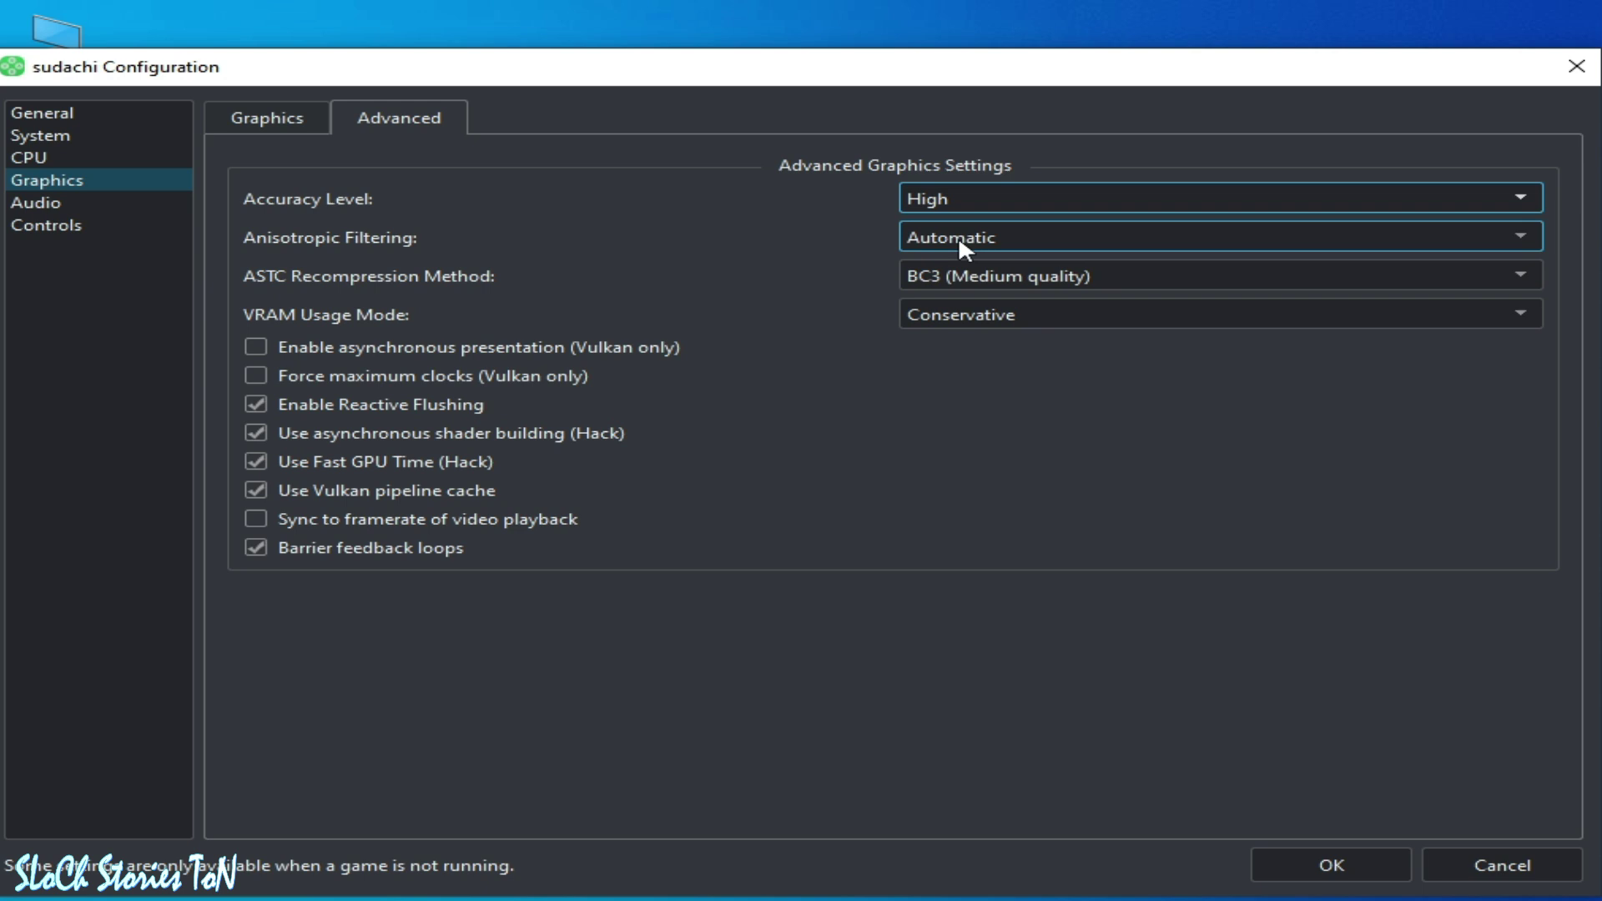
left_click(976, 262)
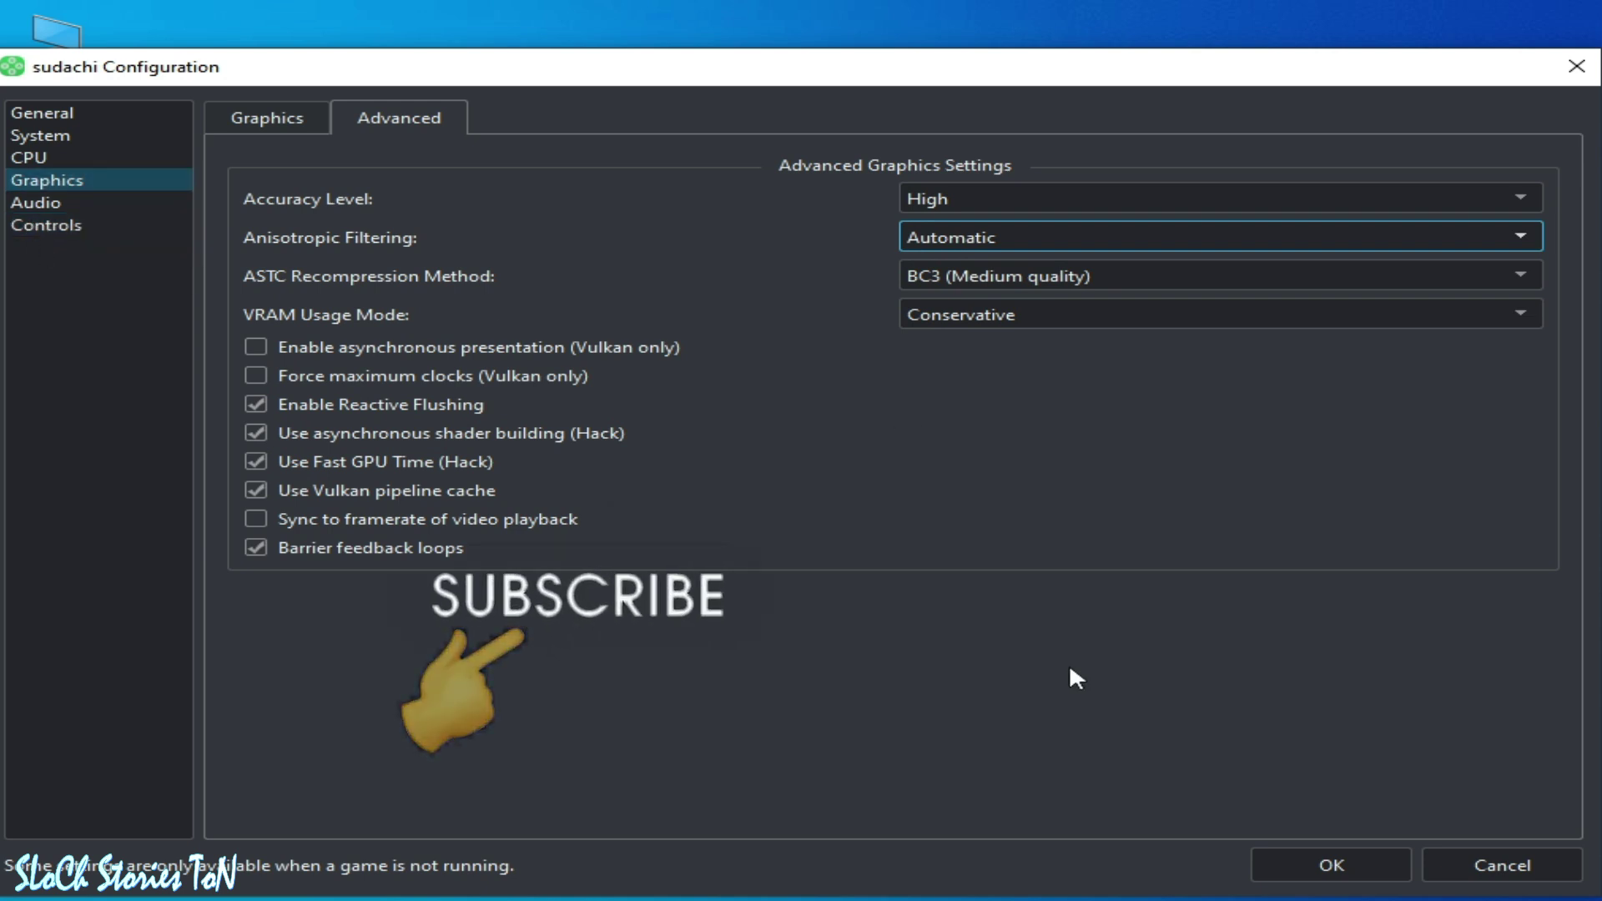
left_click(1308, 864)
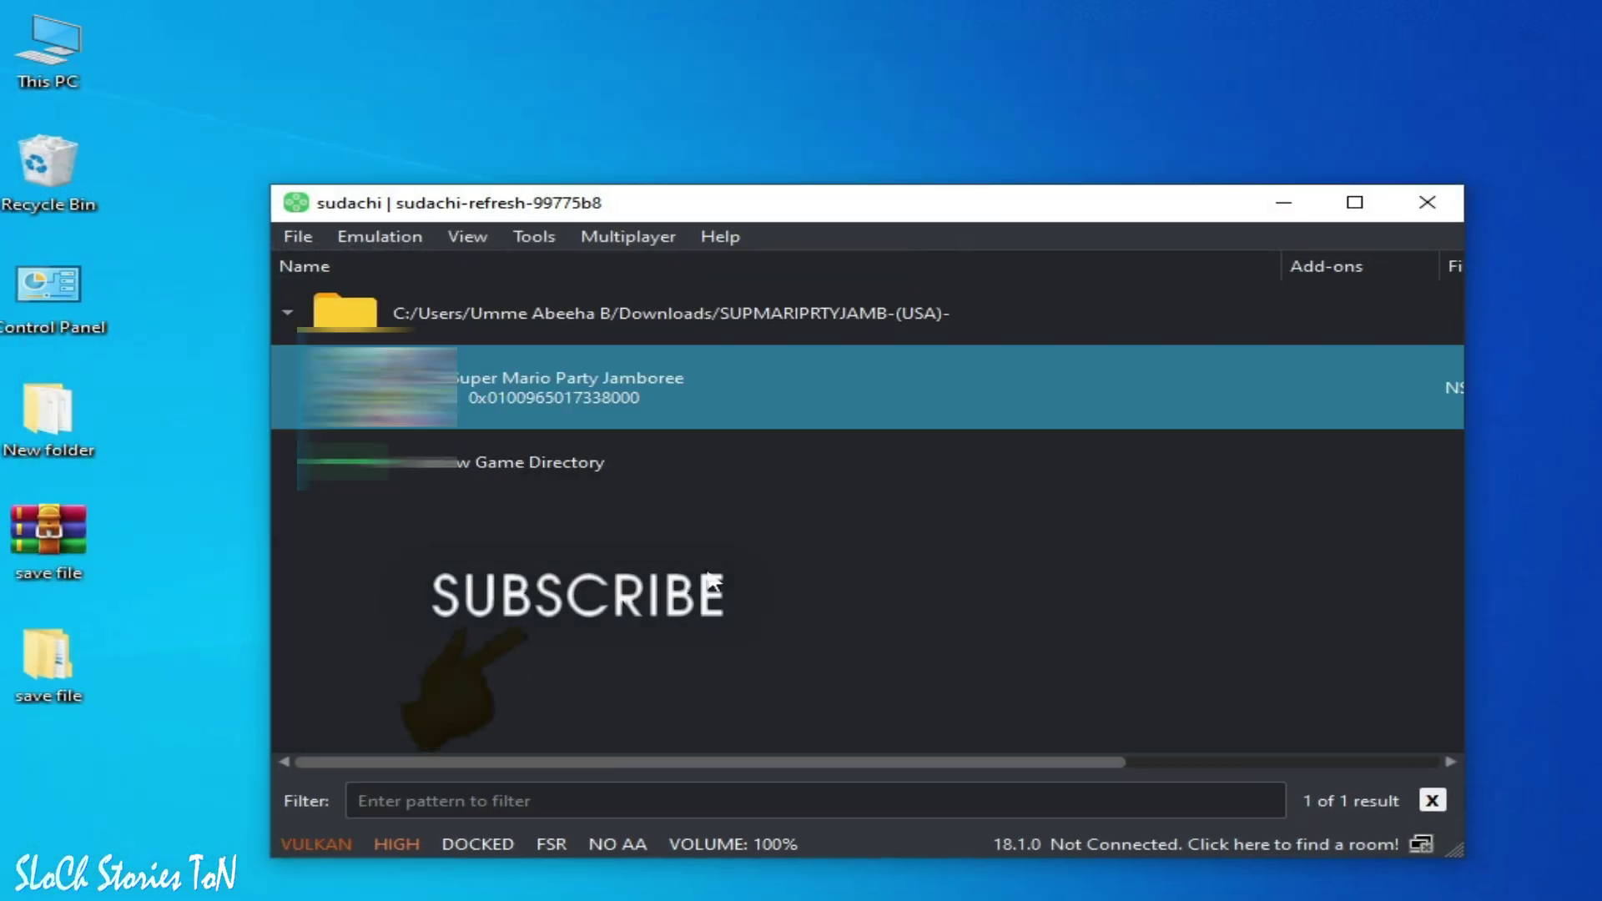
Step: Remove all of Super Mario Party Jamboree's pipeline caches, confirm, and dismiss the success message
right_click(582, 381)
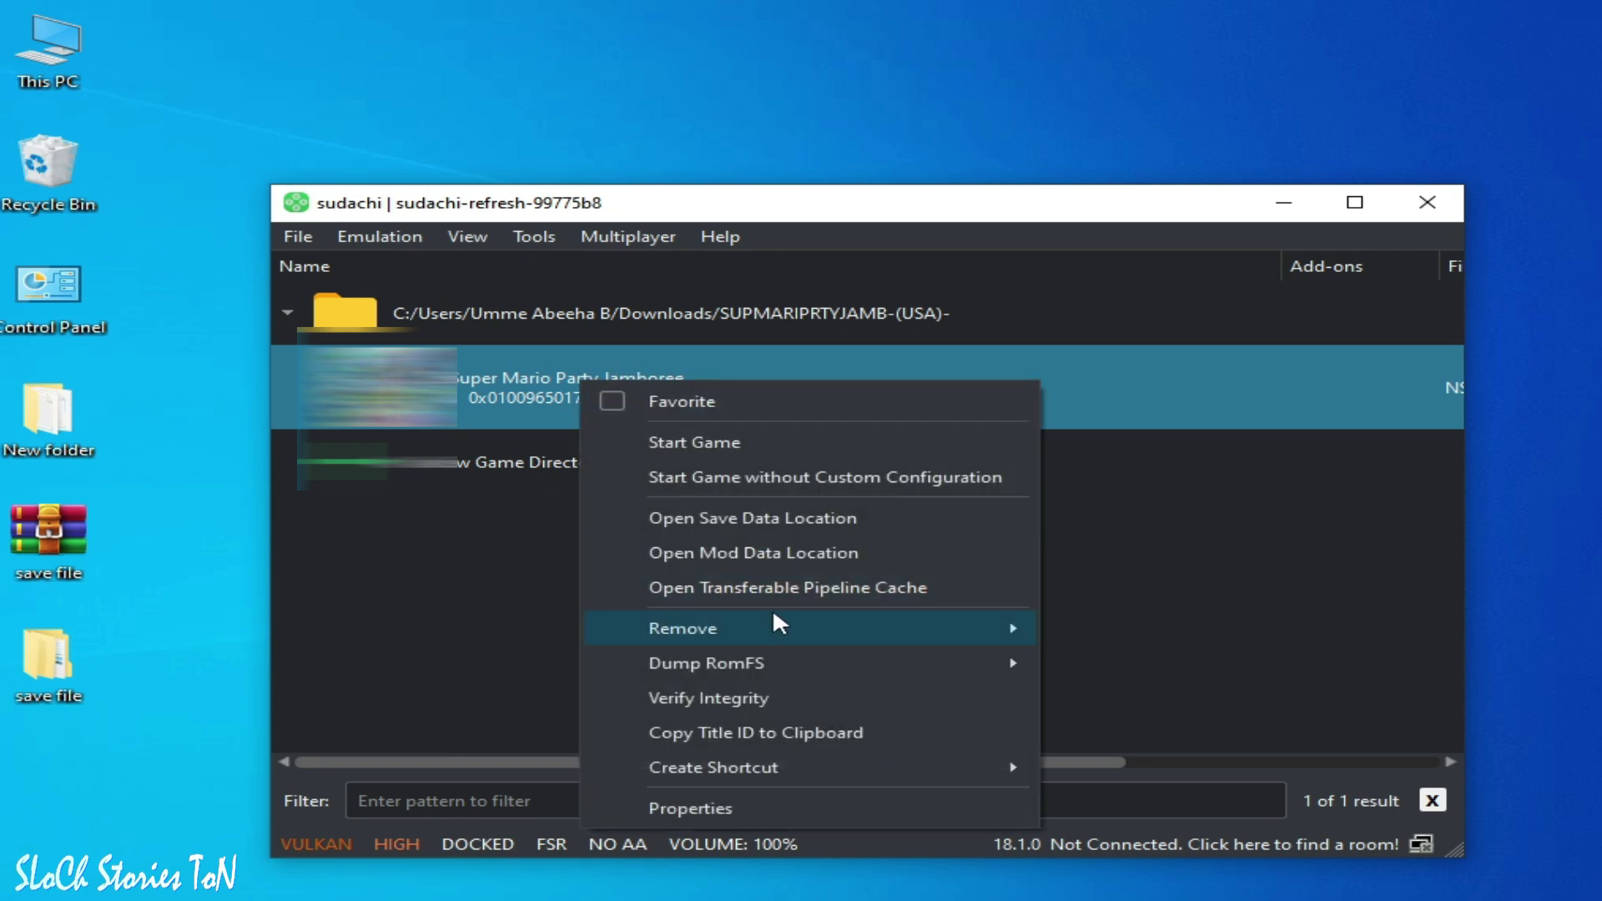
mouse_move(801, 629)
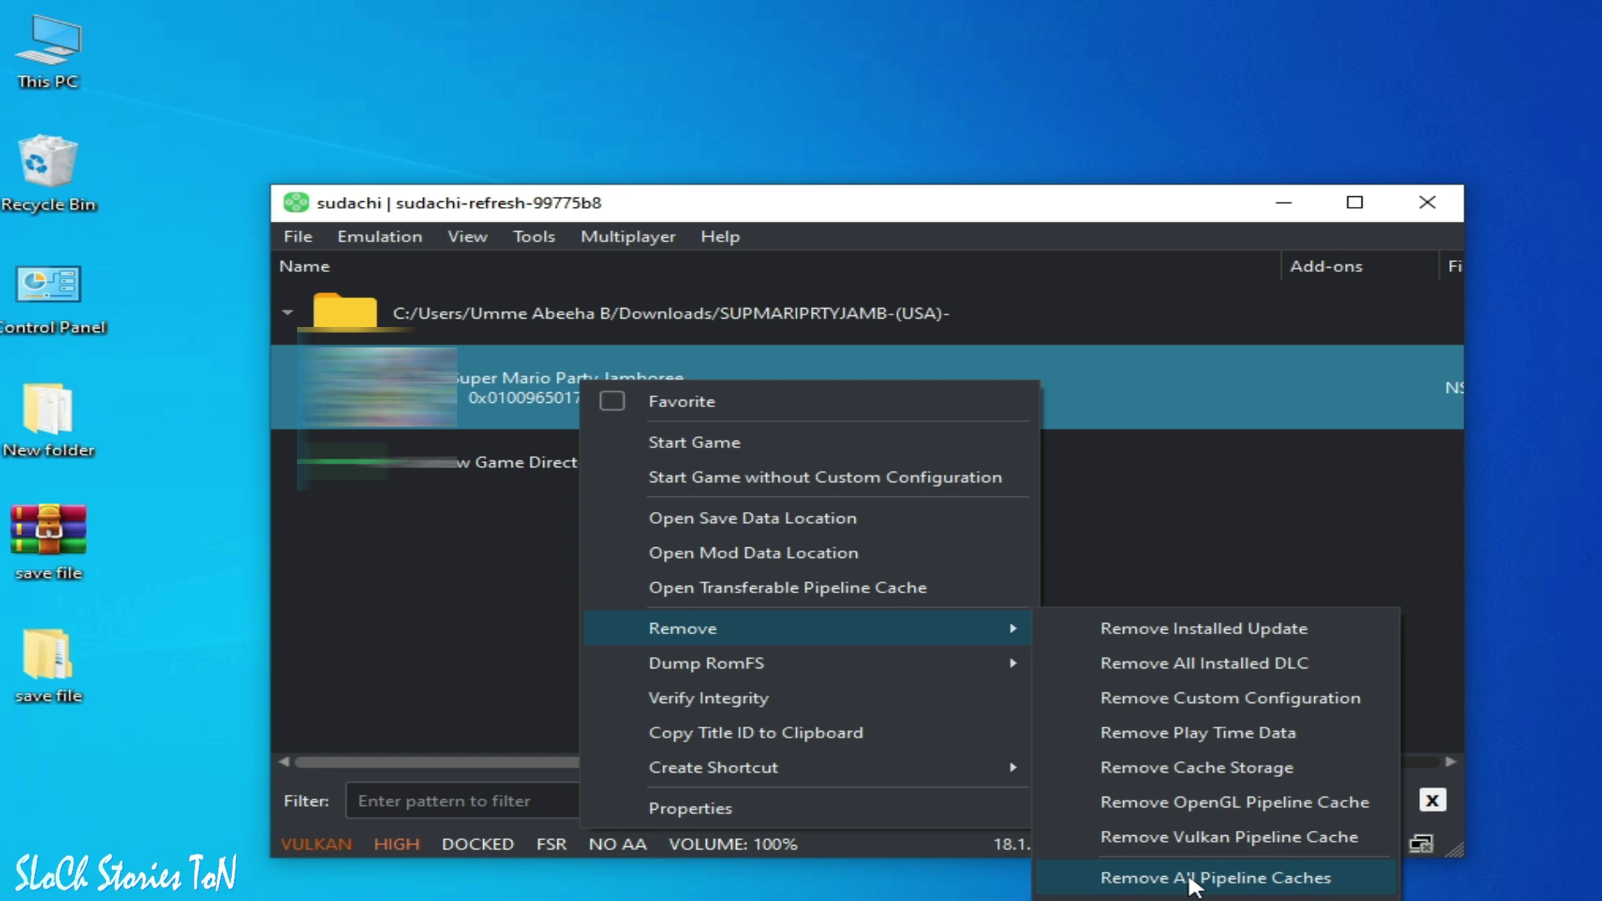
left_click(1192, 878)
left_click(812, 551)
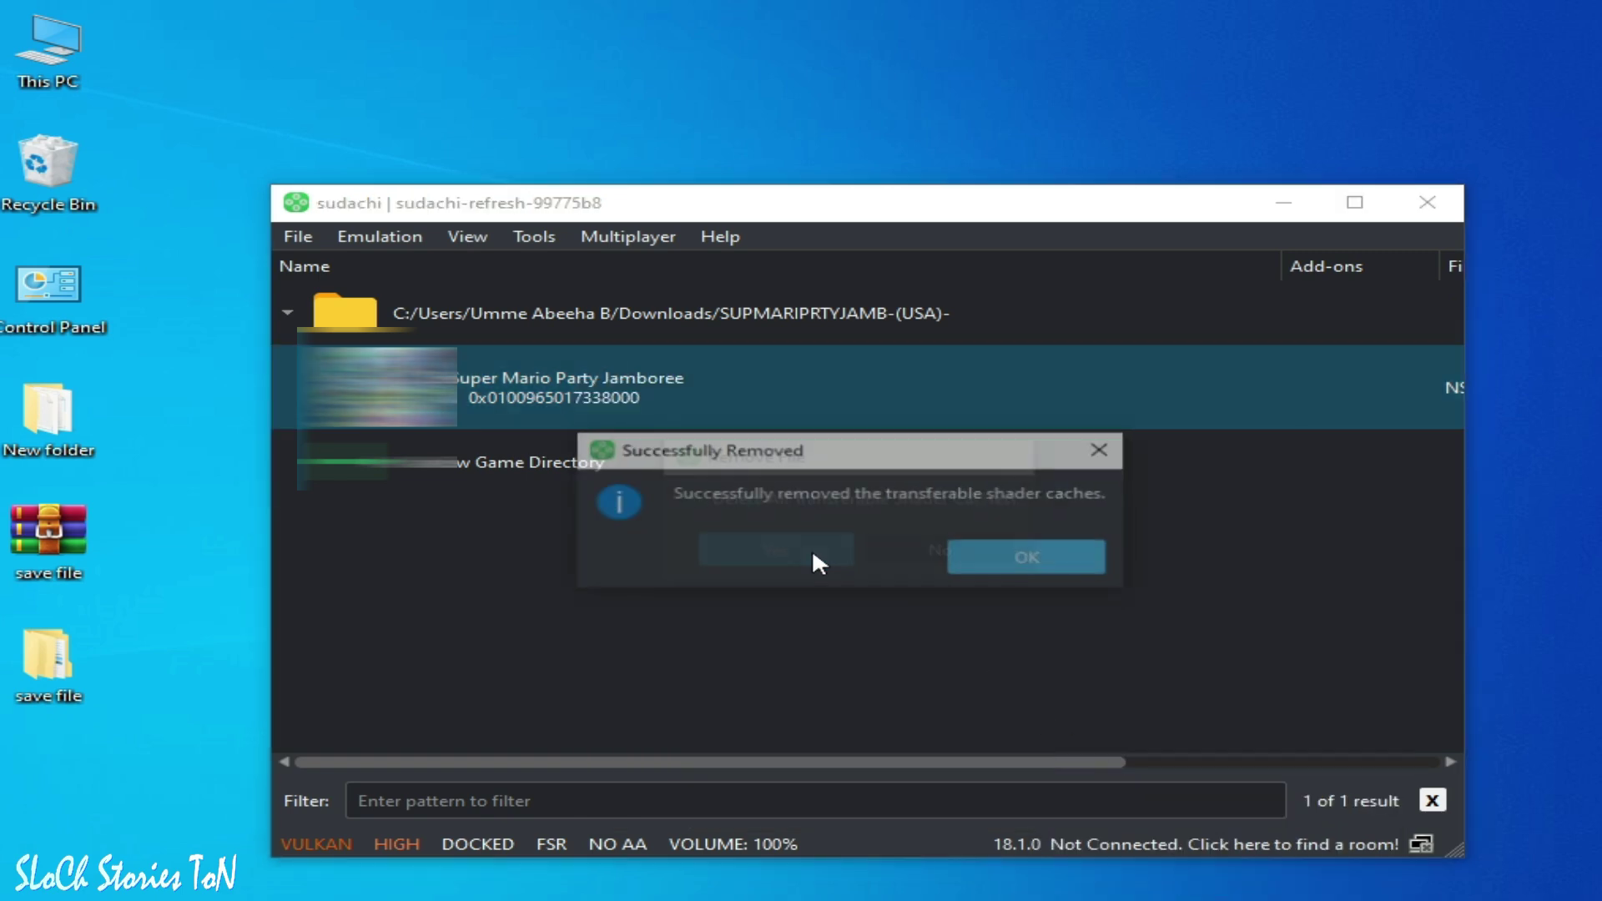
left_click(1001, 563)
left_click_drag(623, 762, 952, 764)
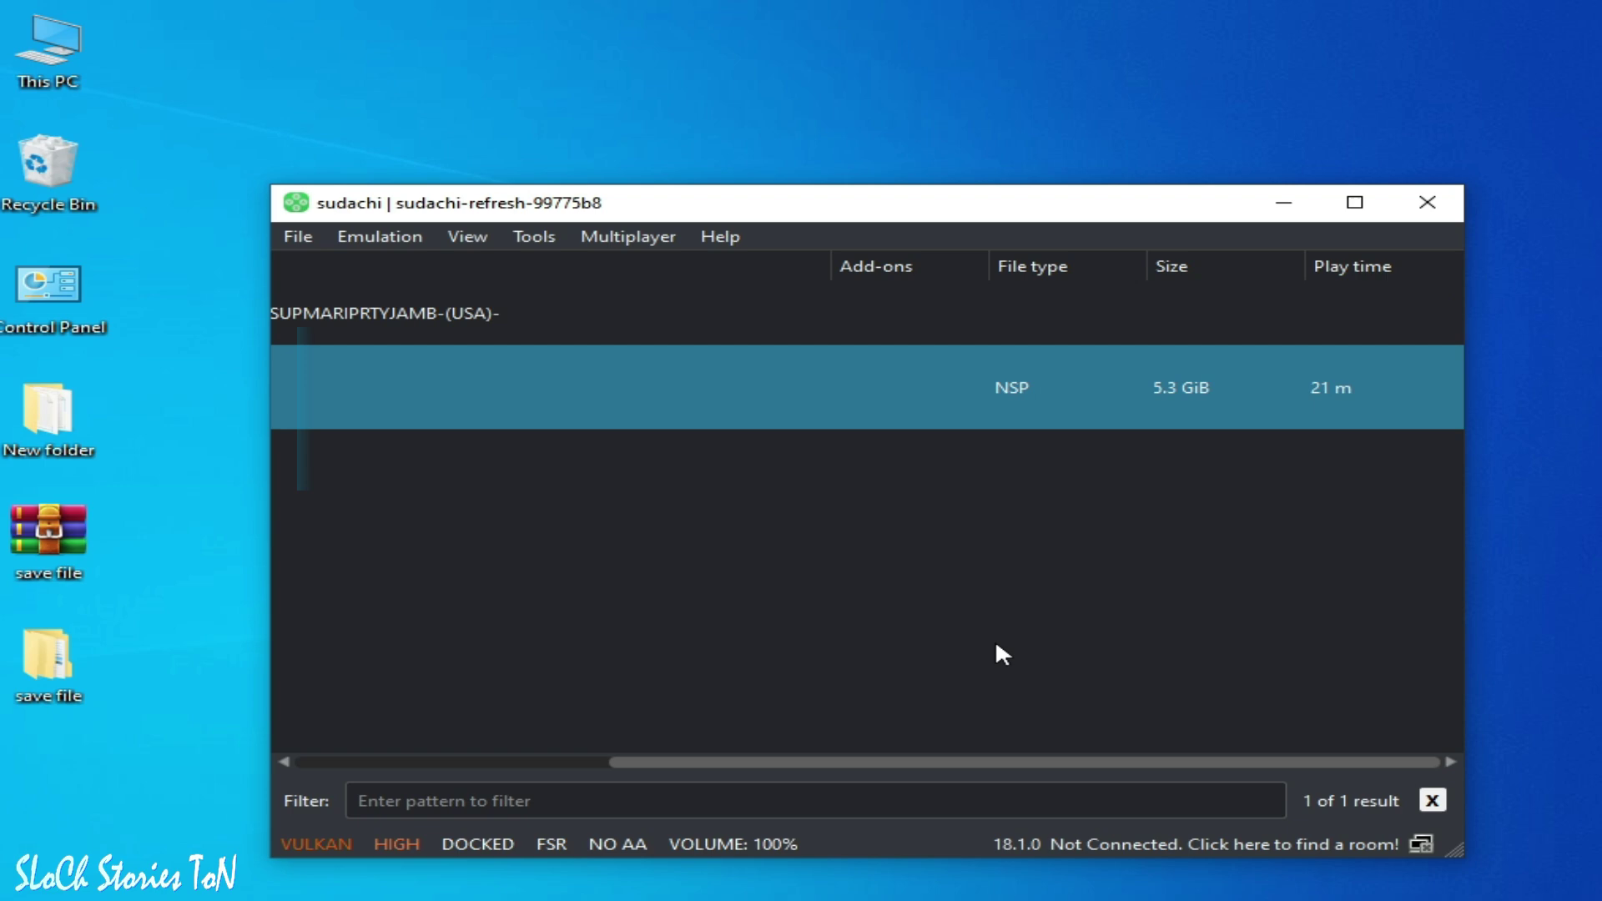
left_click_drag(996, 773, 449, 740)
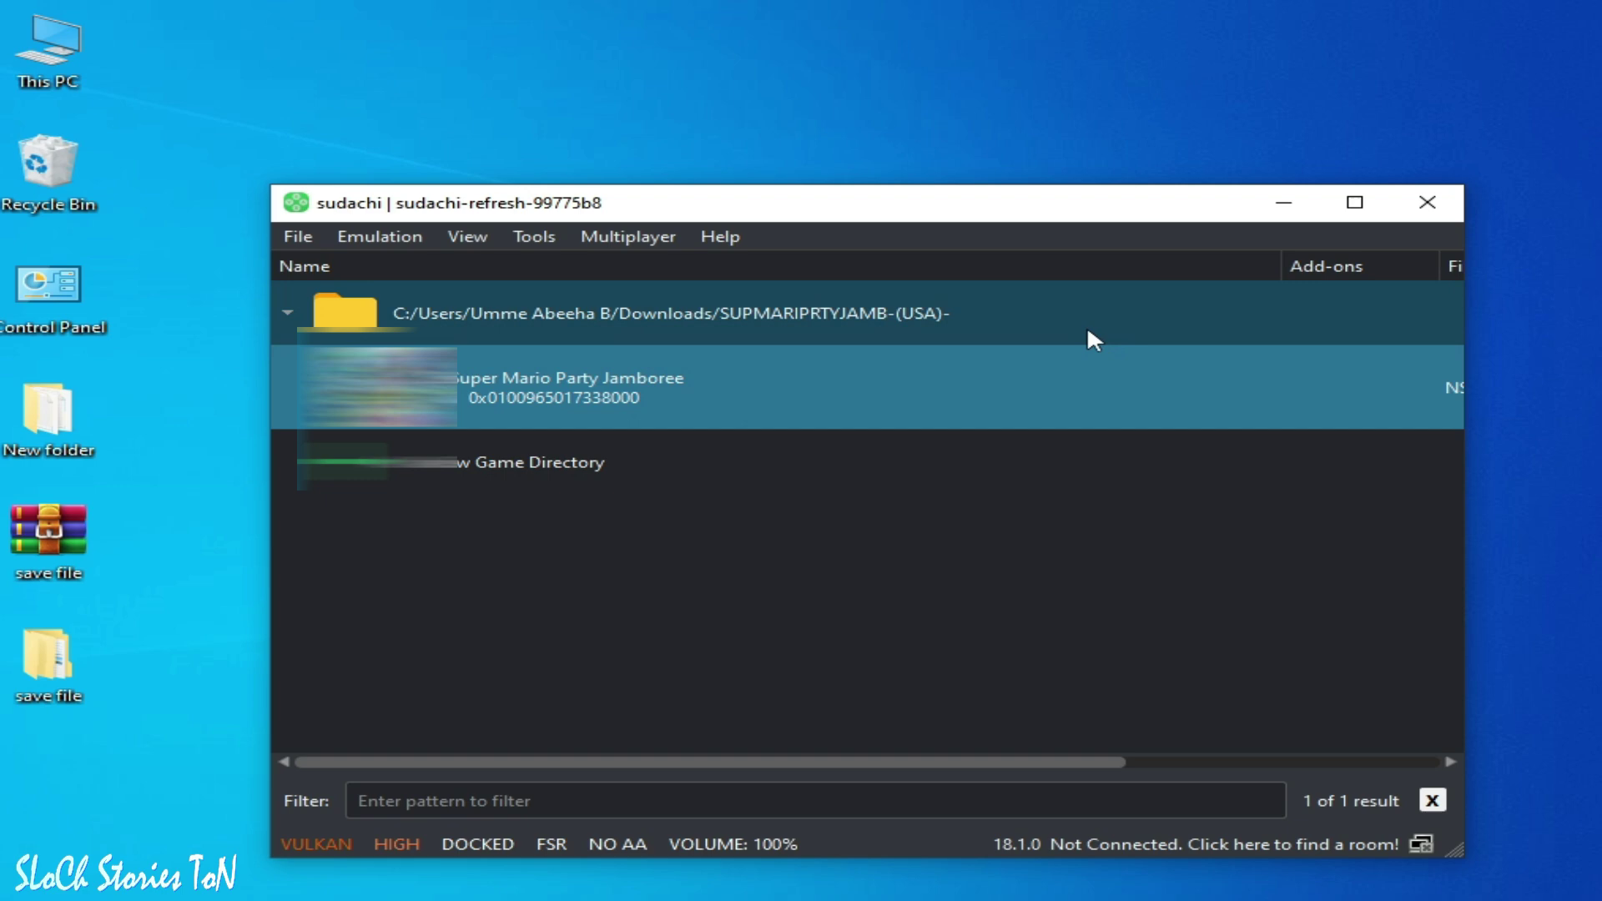
left_click_drag(522, 772, 1324, 382)
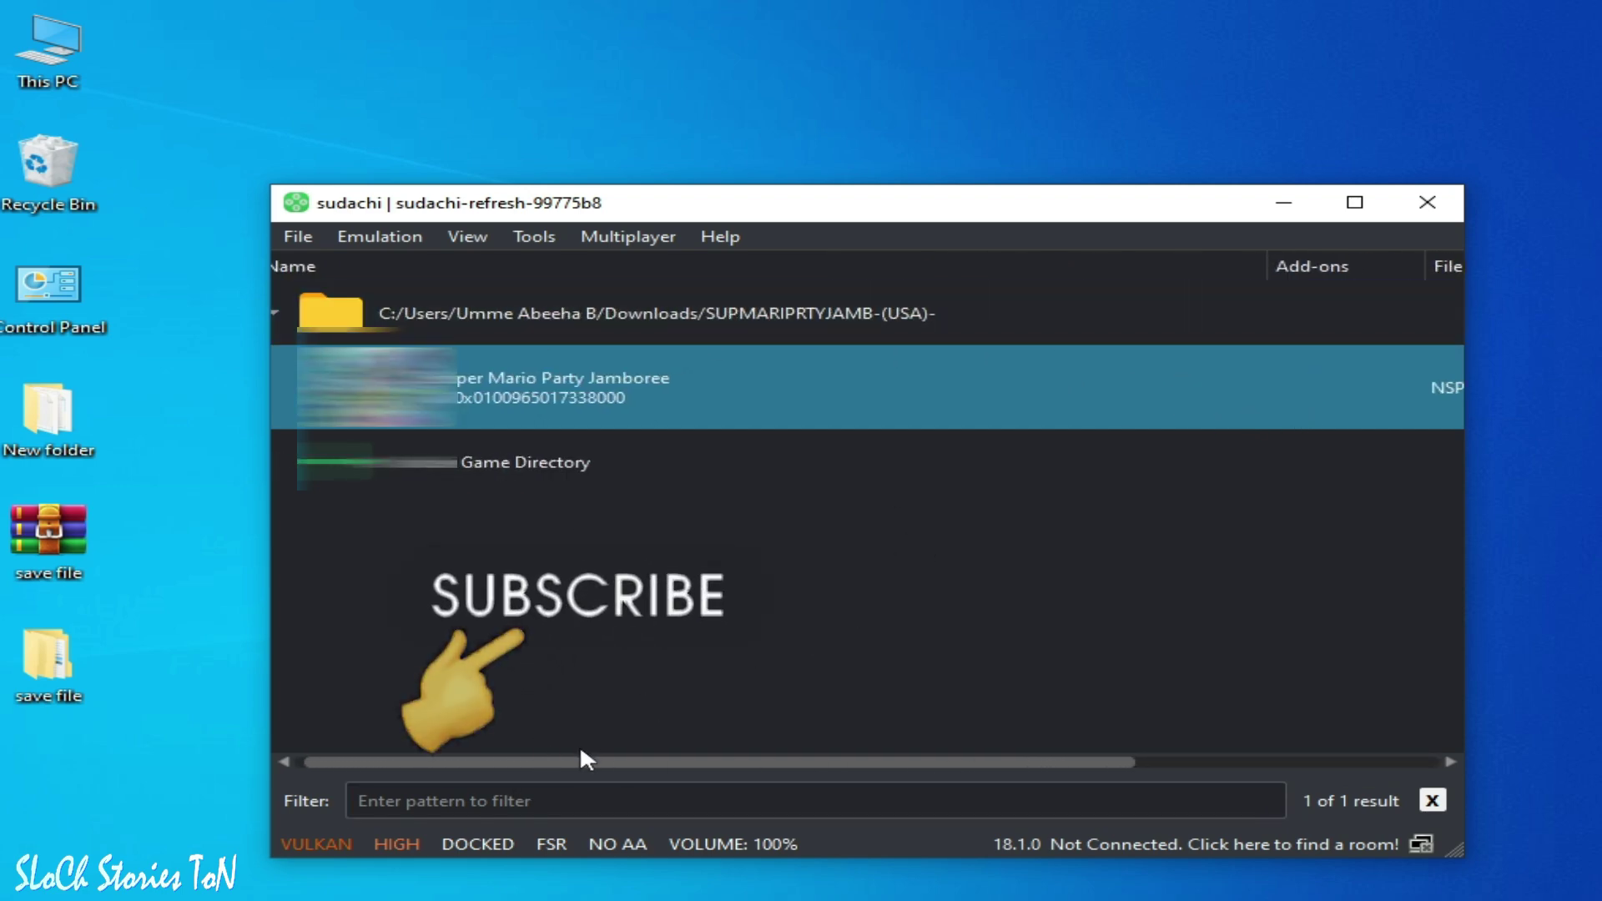
mouse_move(582, 762)
left_mouse_down()
mouse_move(977, 766)
mouse_move(650, 765)
left_mouse_up()
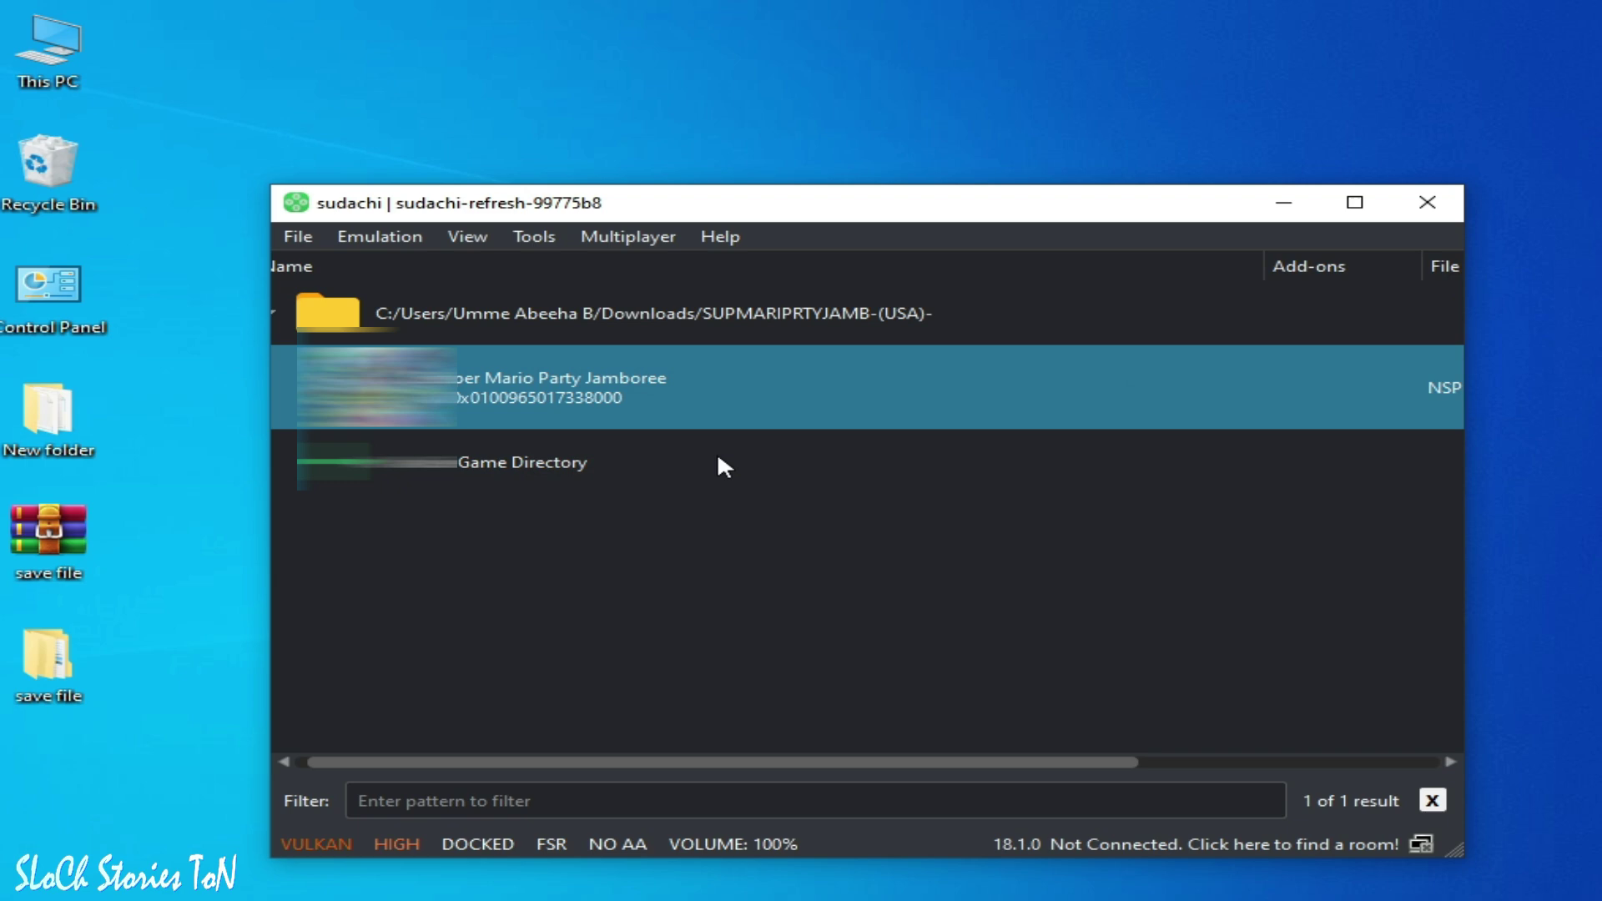
Step: Open Super Mario Party Jamboree's context menu to start the game
right_click(702, 384)
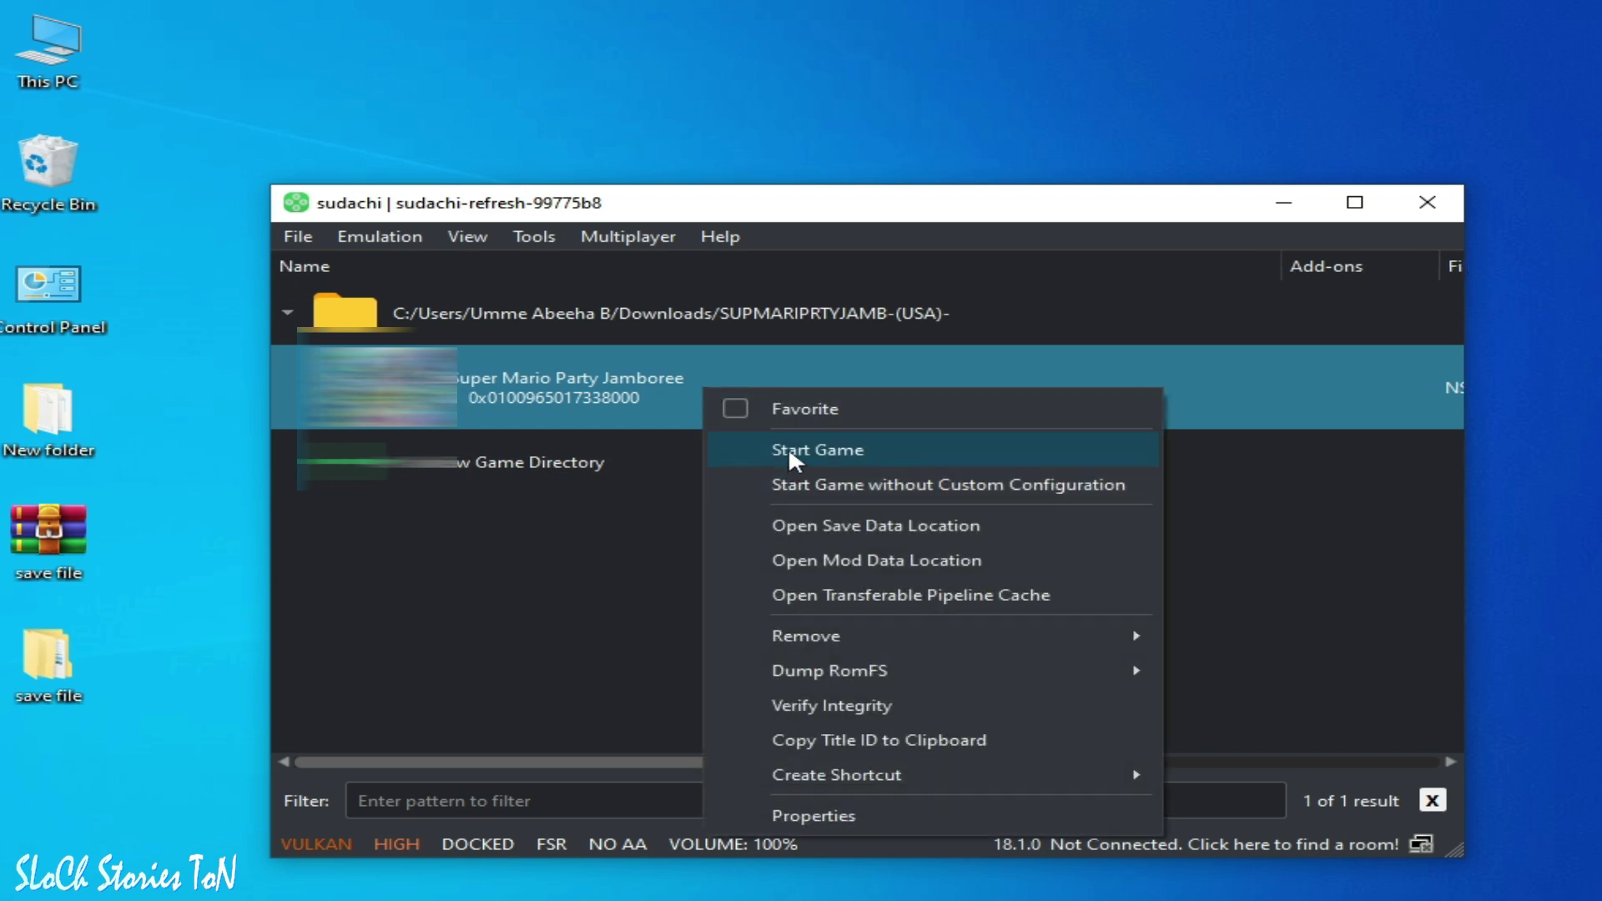